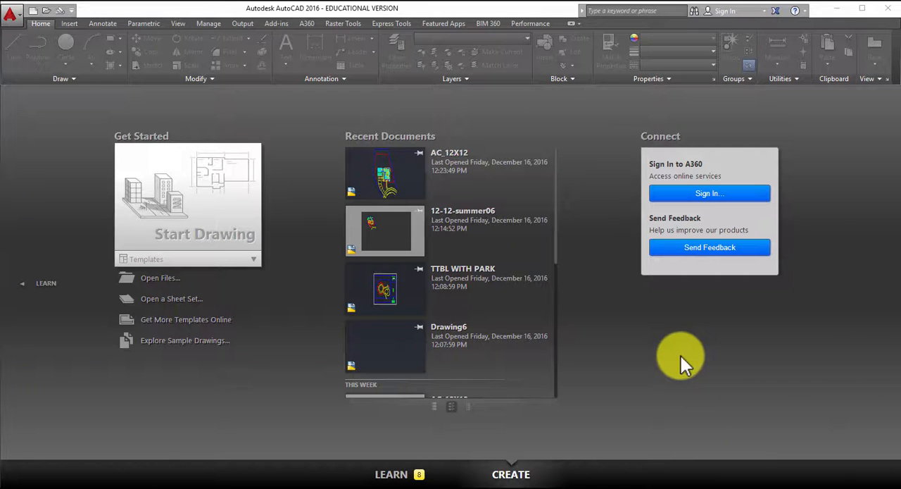
- Start a new drawing and remove the Object Snap Tracking toggle from the displayed drafting controls
click(198, 211)
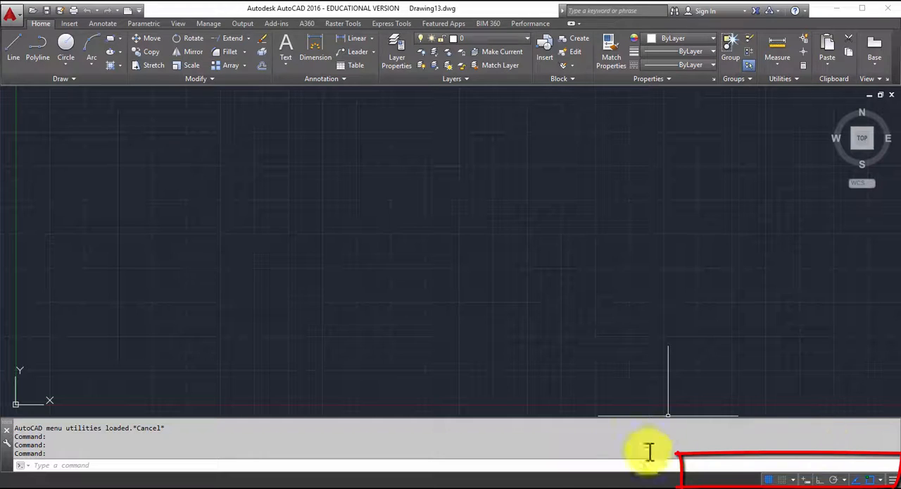
click(892, 481)
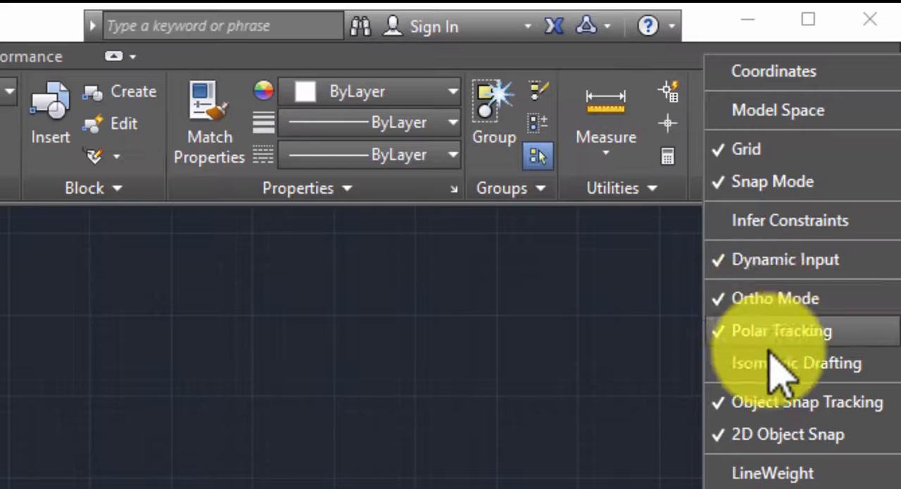
click(736, 403)
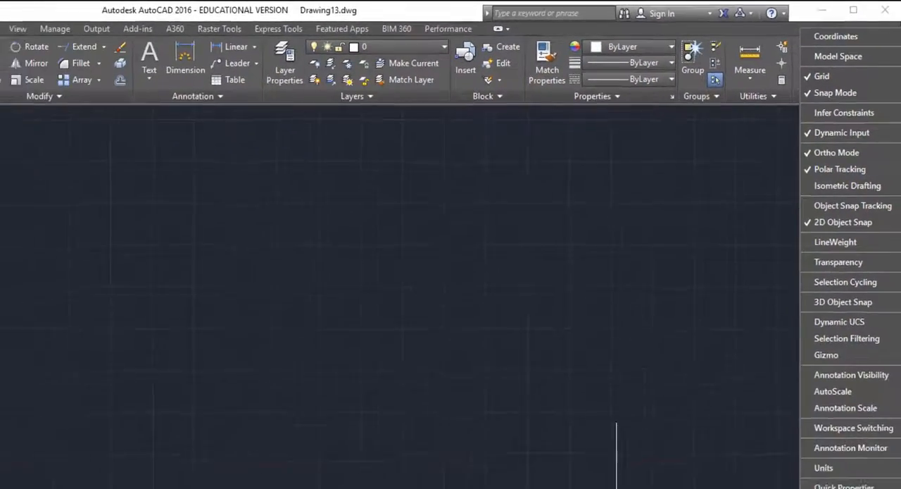
click(892, 479)
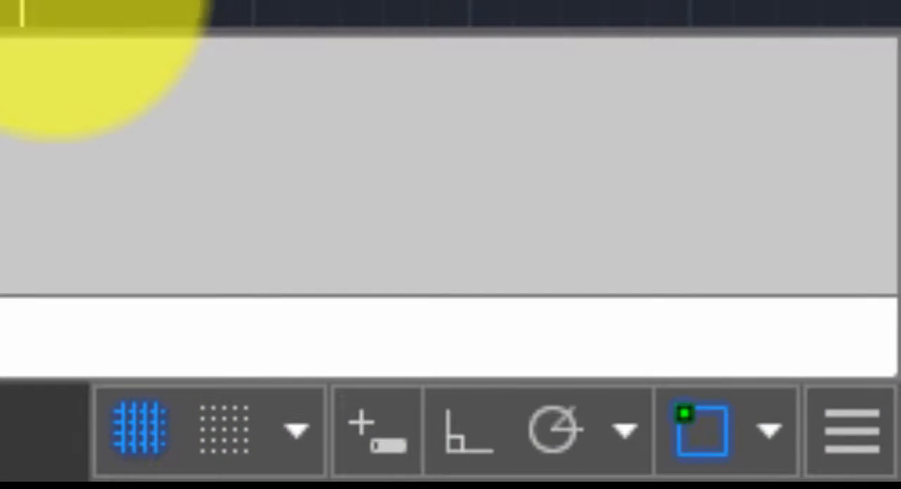
- Toggle the grid display off and back on, and turn on Snap mode
click(141, 428)
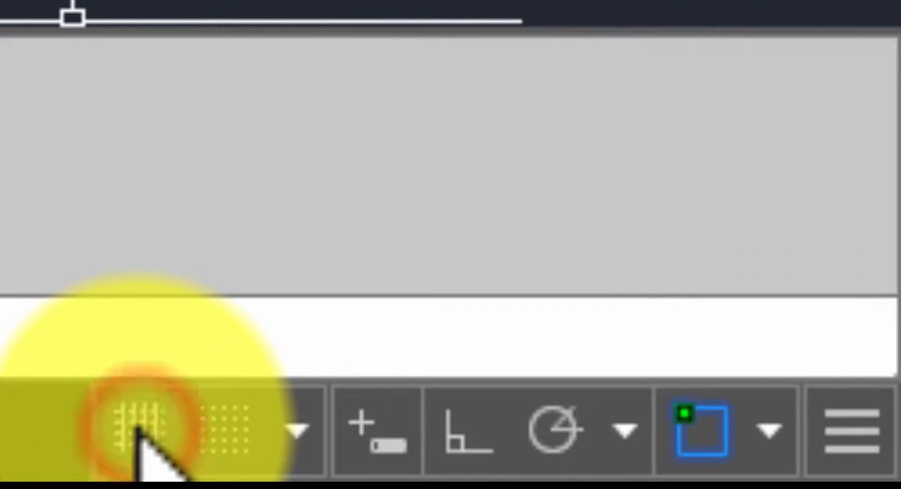
click(141, 428)
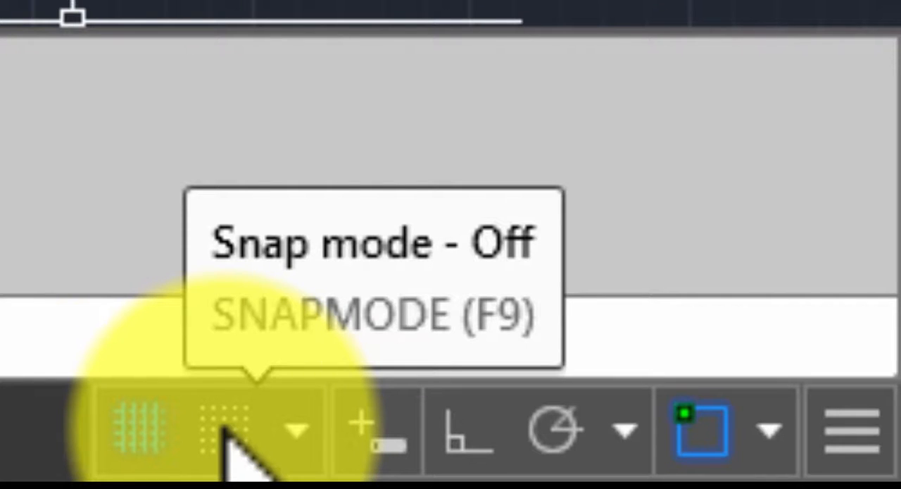
click(223, 428)
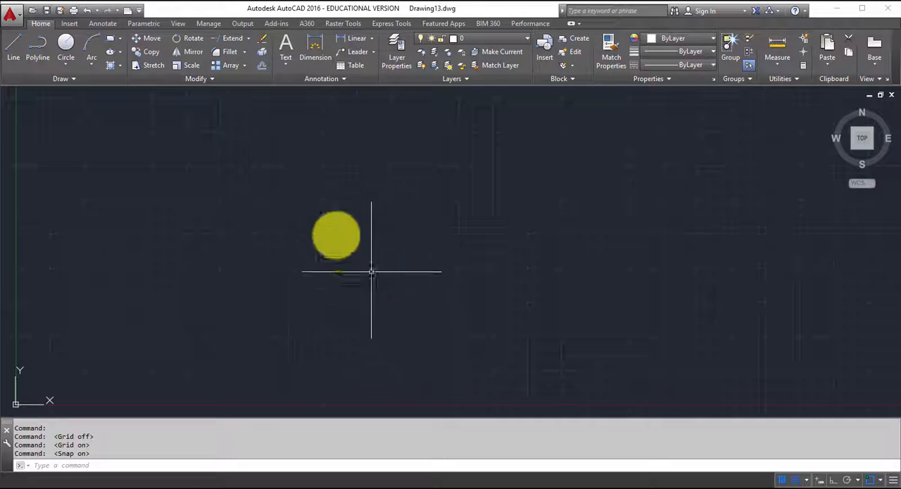
- Draw an open six-segment line snapped to the grid: short diagonal, horizontal, 1.5-unit vertical down, slanted return, 1-unit vertical down and final horizontal
click(14, 49)
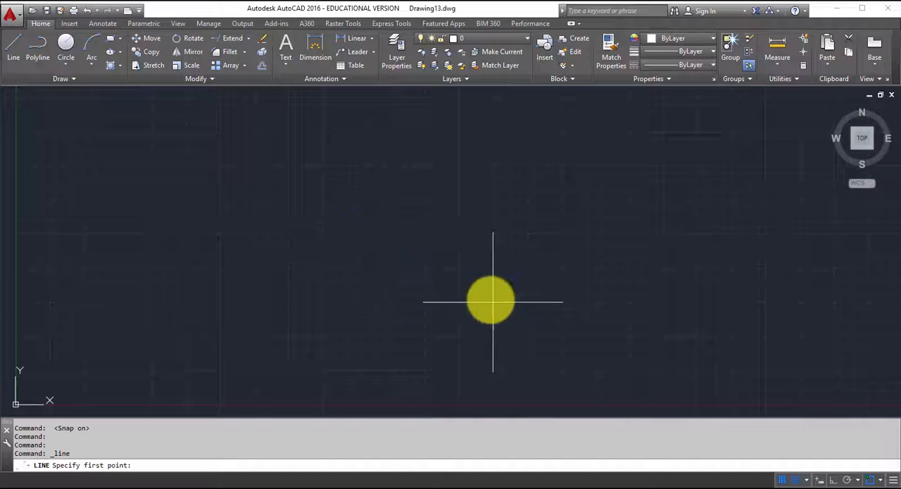
scroll(470, 295, up, 1)
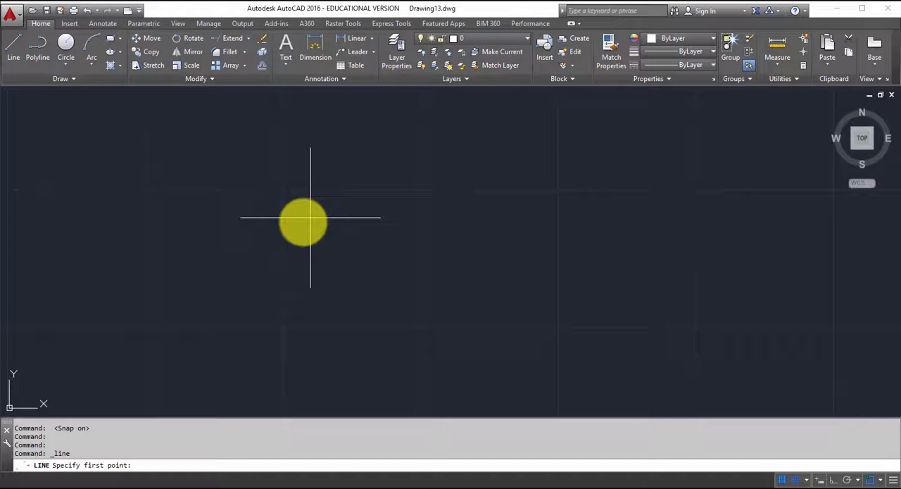
click(365, 218)
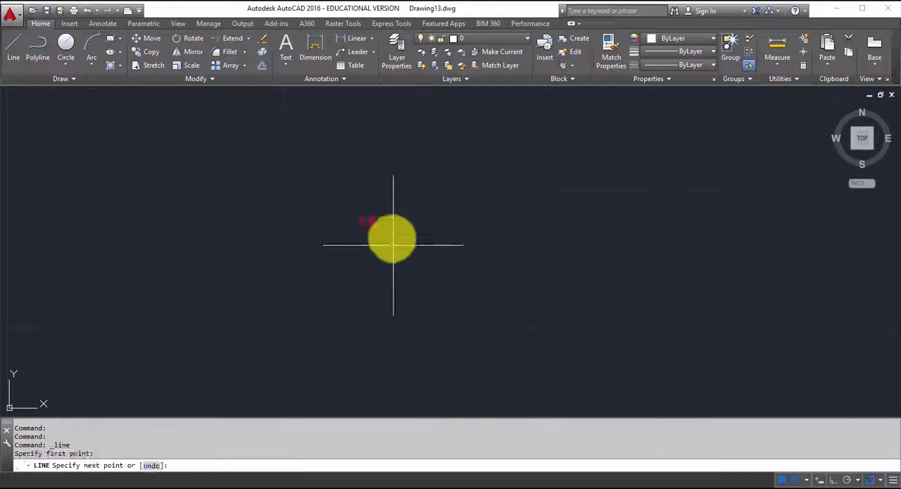
click(427, 245)
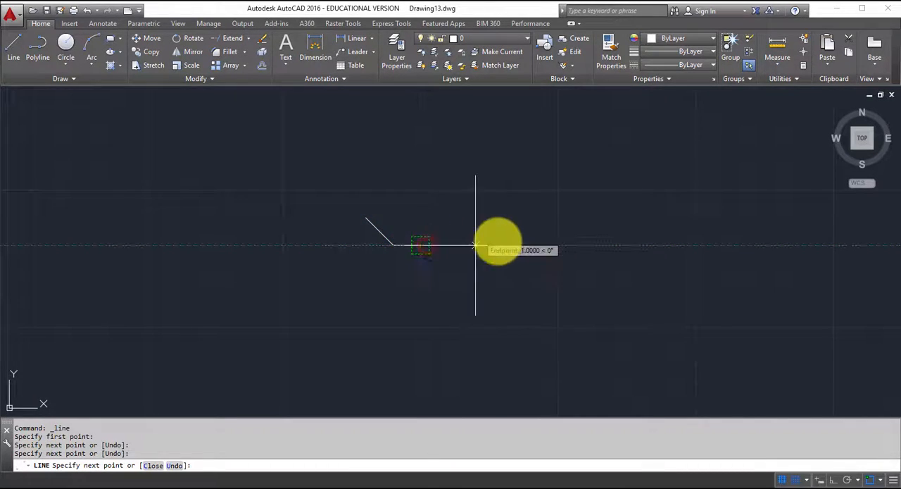
click(531, 245)
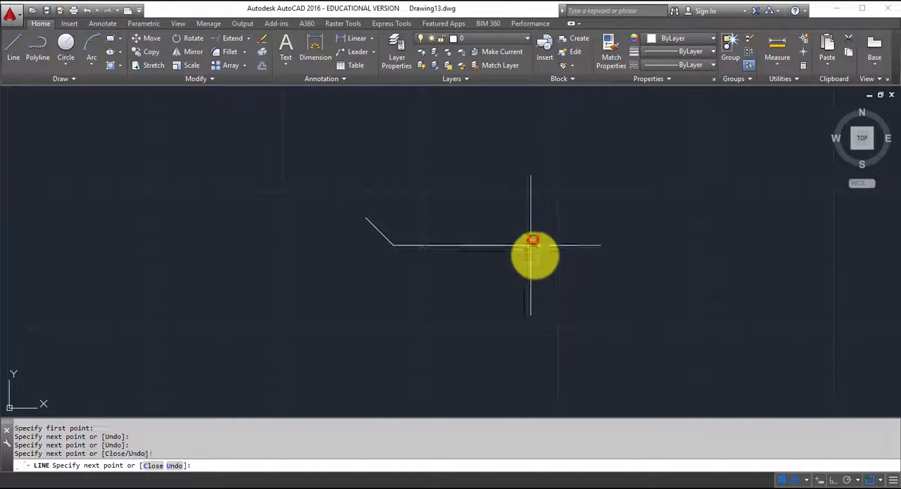
click(531, 326)
click(421, 300)
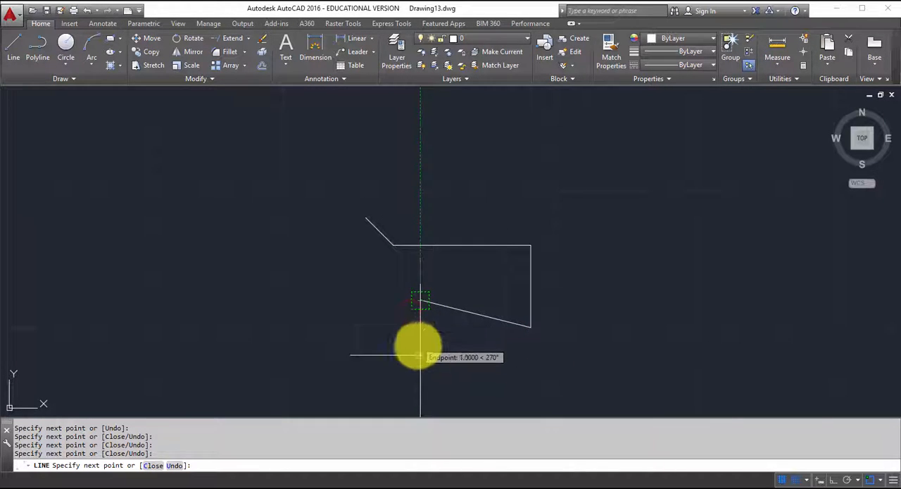
click(421, 355)
click(586, 354)
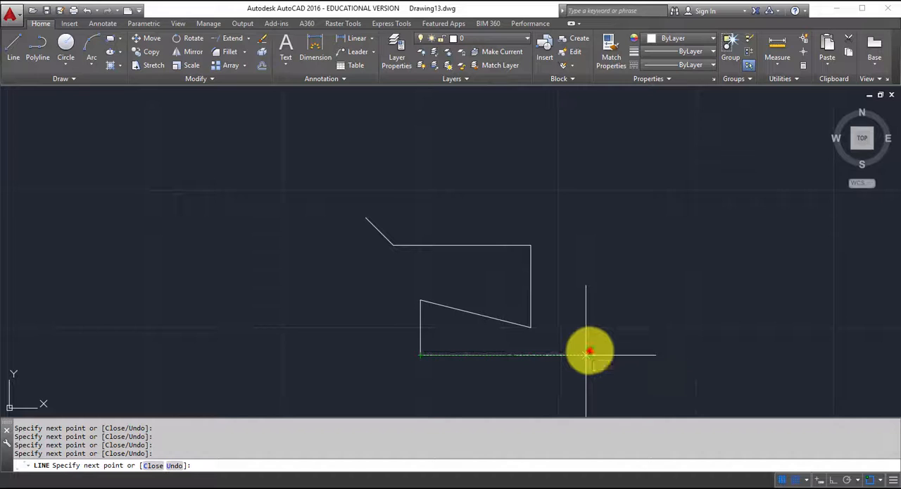
key(Escape)
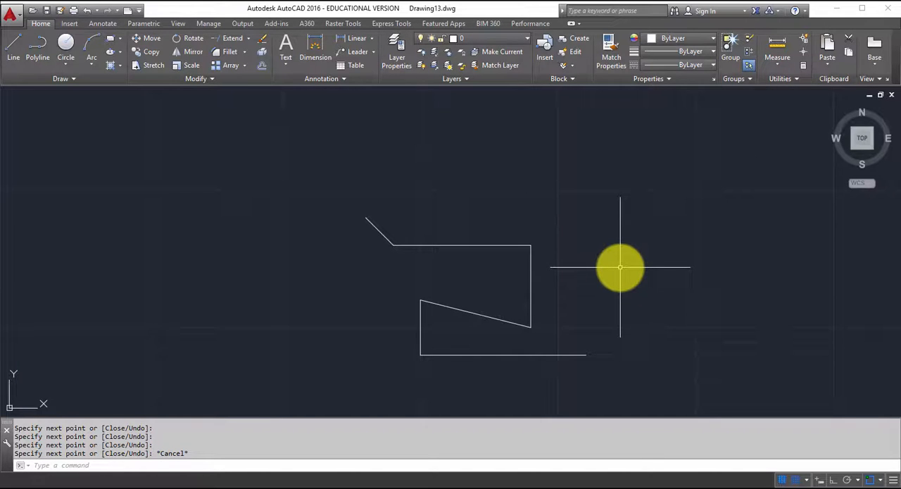
- Turn off the grid display and draw a second, stepped line with Snap still on, up and left of the first line
click(787, 482)
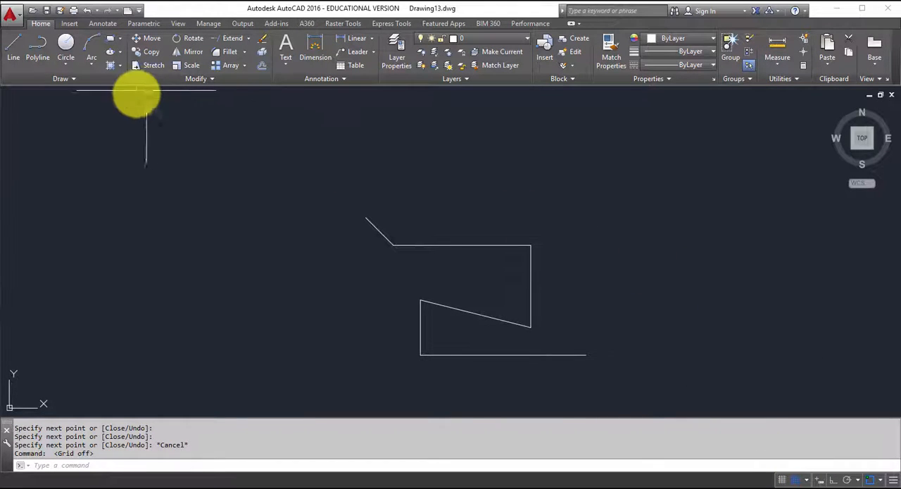
click(16, 53)
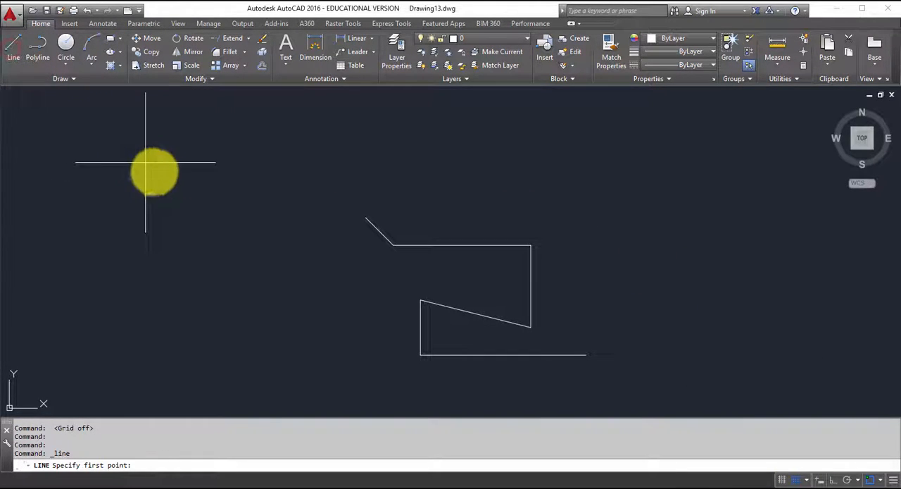
click(198, 203)
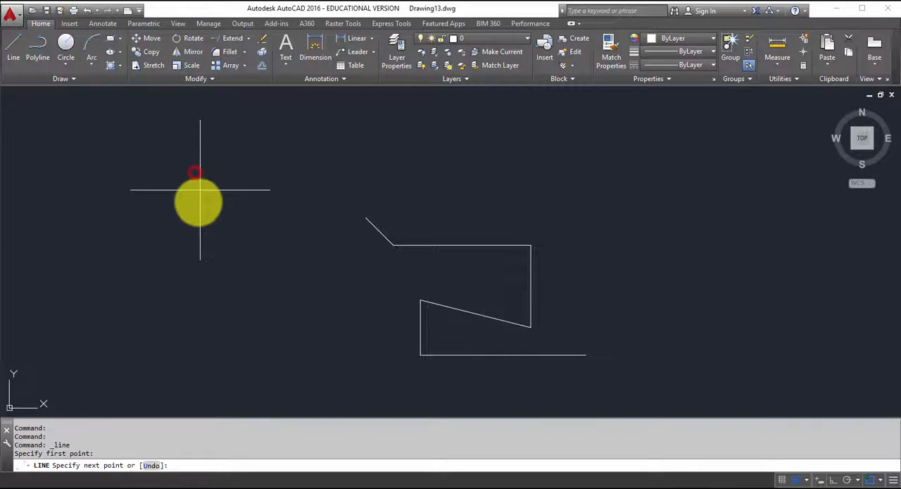
click(256, 190)
click(256, 216)
click(311, 217)
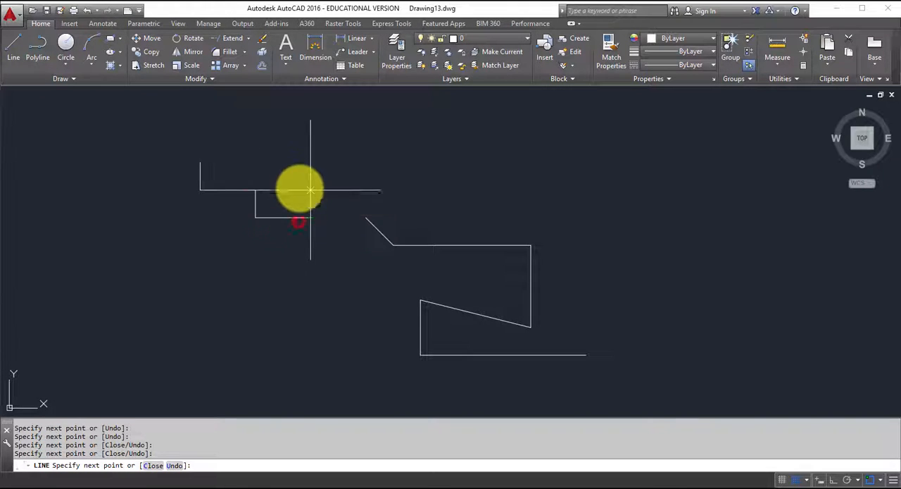
click(311, 190)
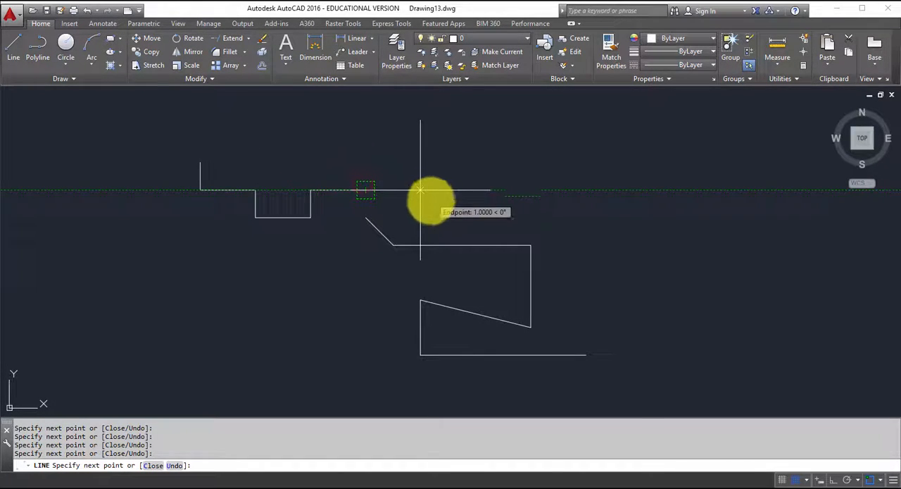
click(420, 218)
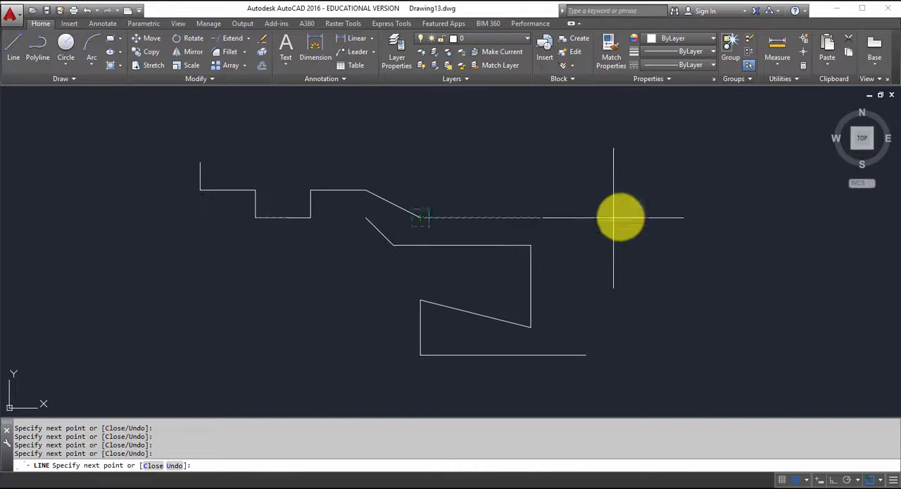
click(393, 134)
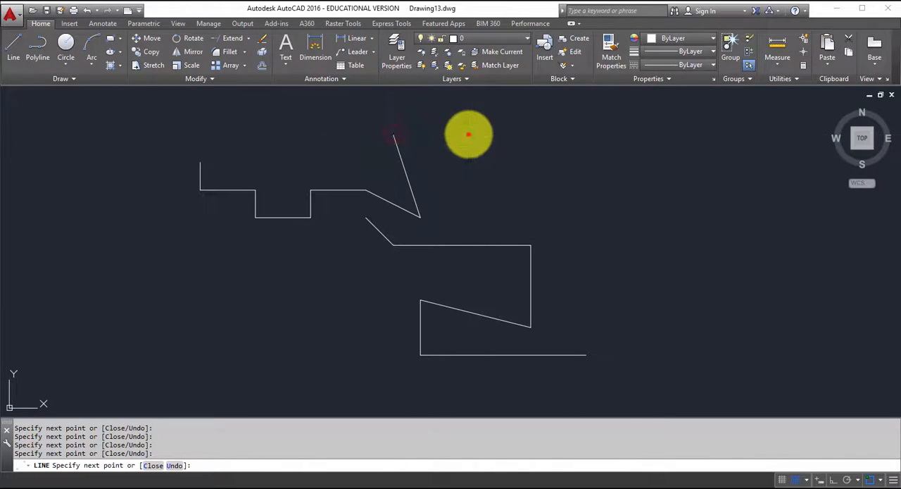
click(476, 134)
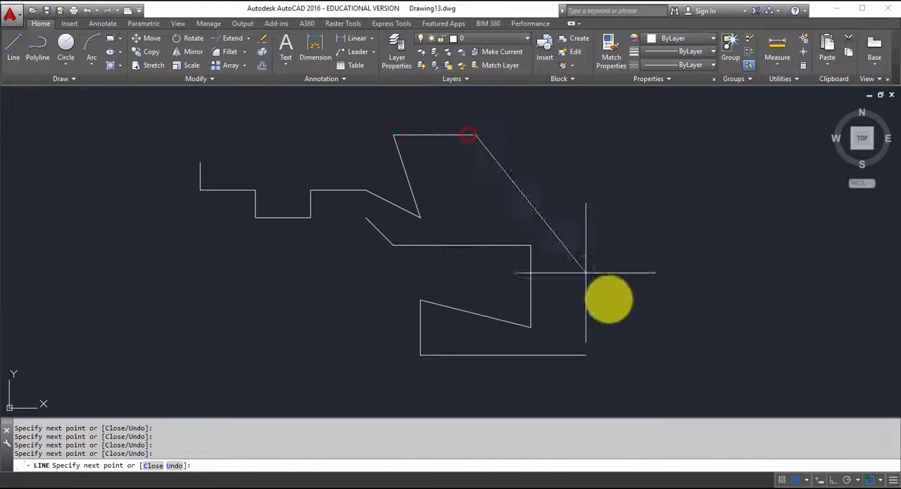
- Turn off Snap within the running Line command, continue with six freehand zigzag segments, and end the line with the grid back on
click(795, 480)
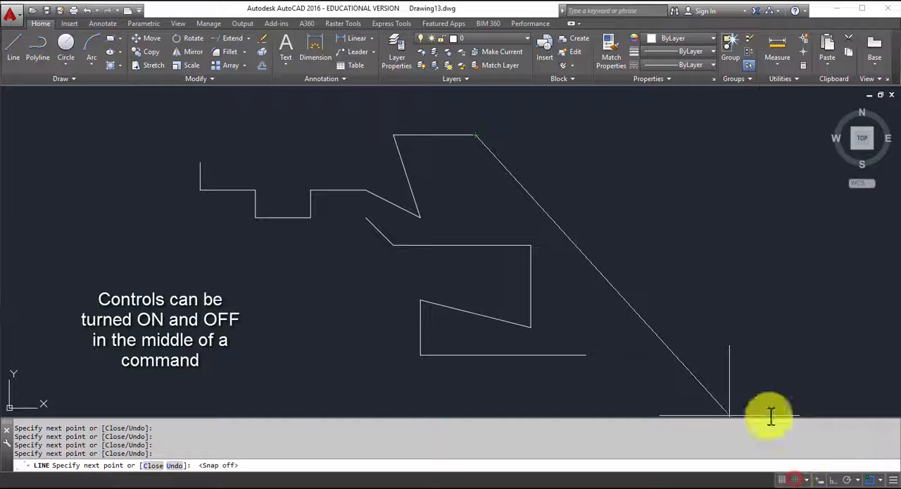
click(493, 186)
click(493, 147)
click(463, 167)
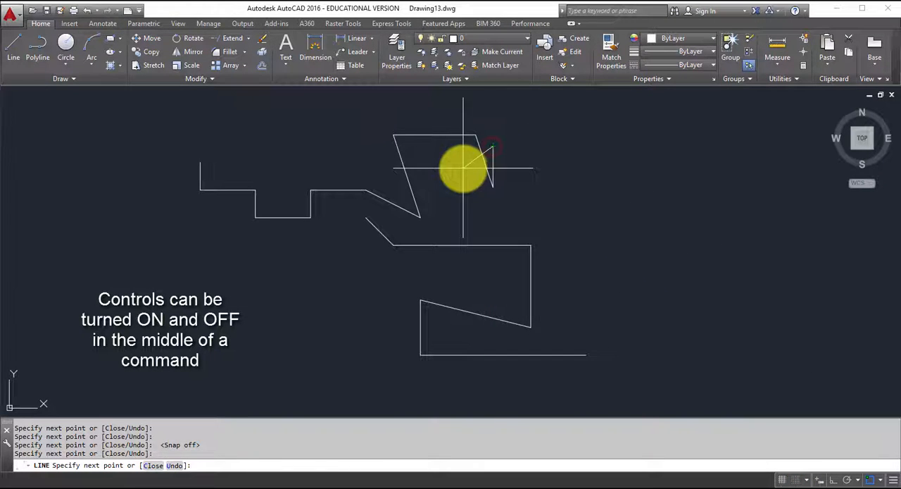
click(525, 167)
click(524, 138)
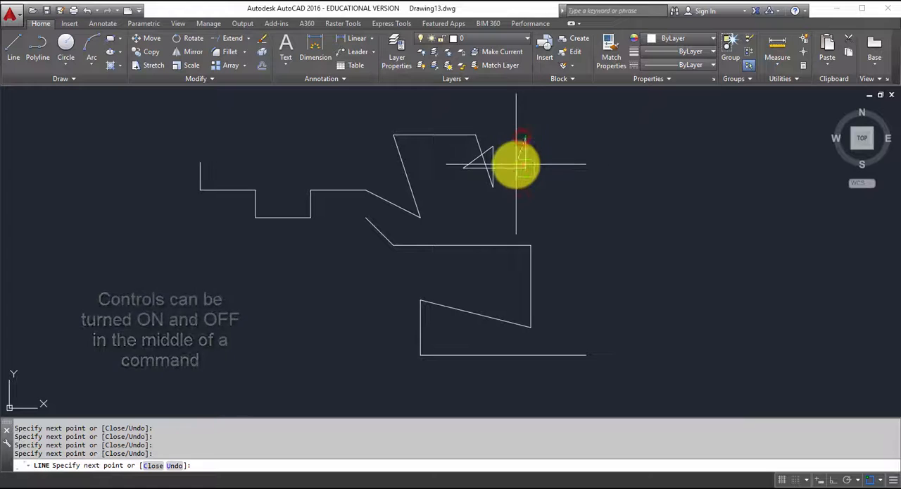
click(467, 215)
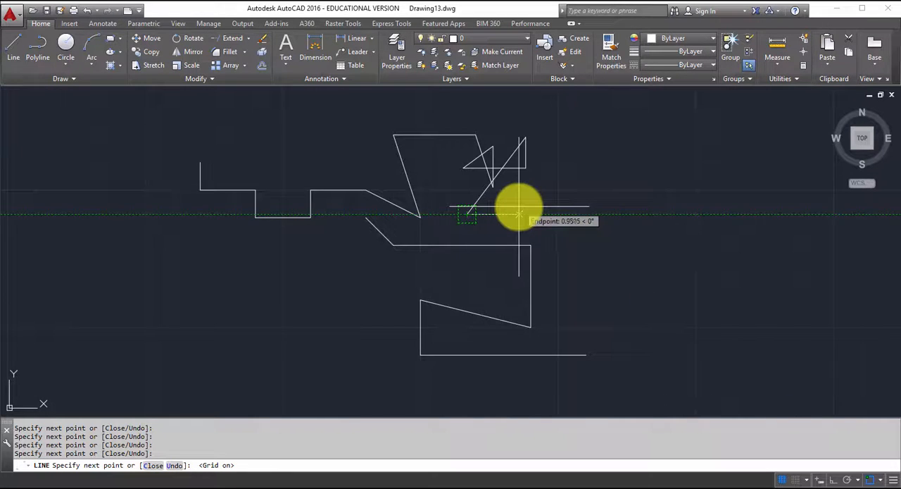
scroll(518, 212, up, 2)
middle_drag(519, 203, 525, 290)
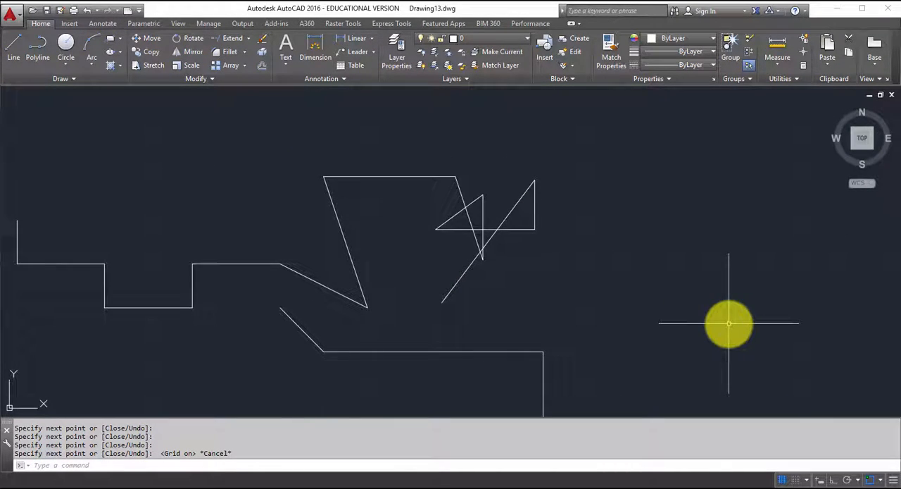
- Turn on Dynamic Input with all the sample lines in view
scroll(657, 310, up, 2)
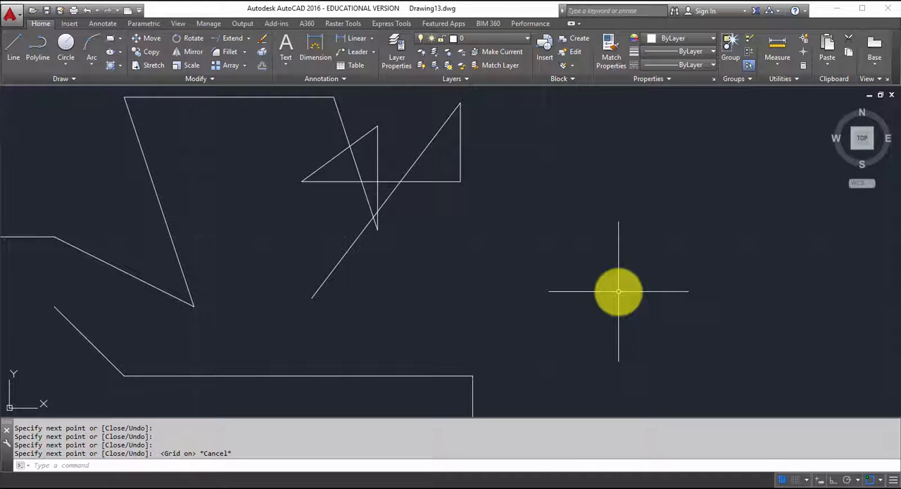
scroll(618, 291, down, 4)
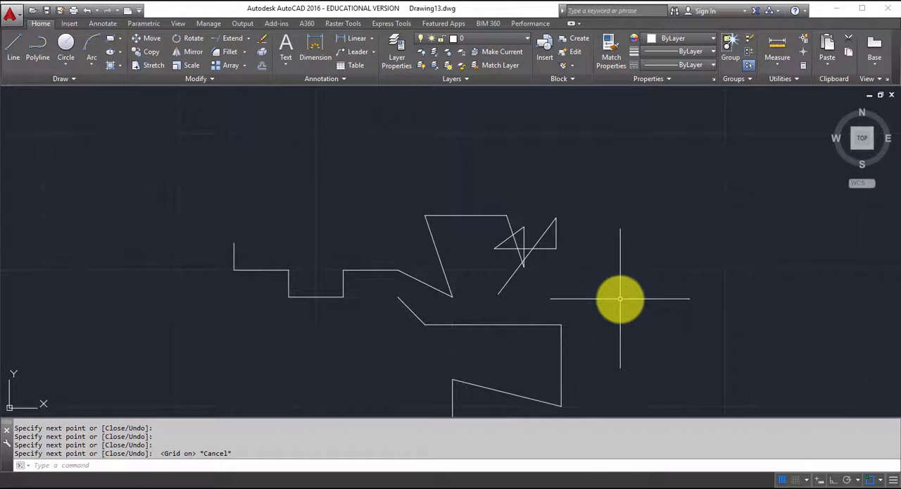
middle_drag(618, 298, 607, 210)
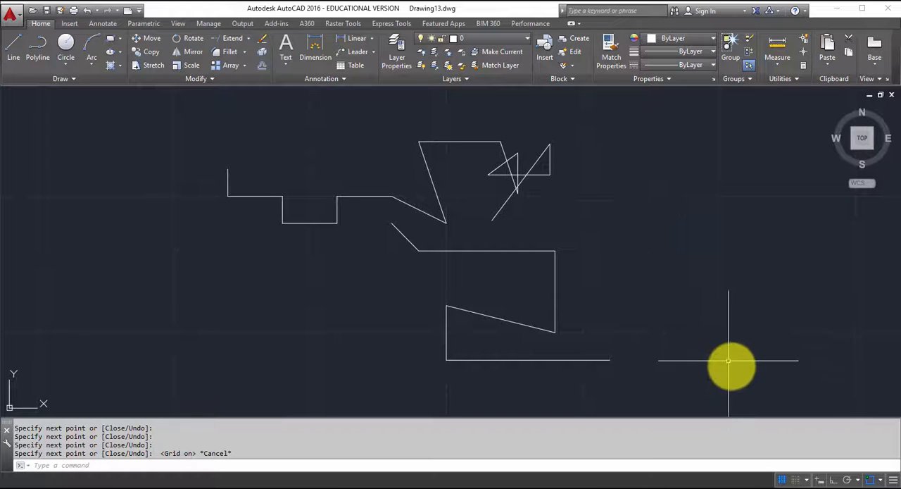
click(819, 480)
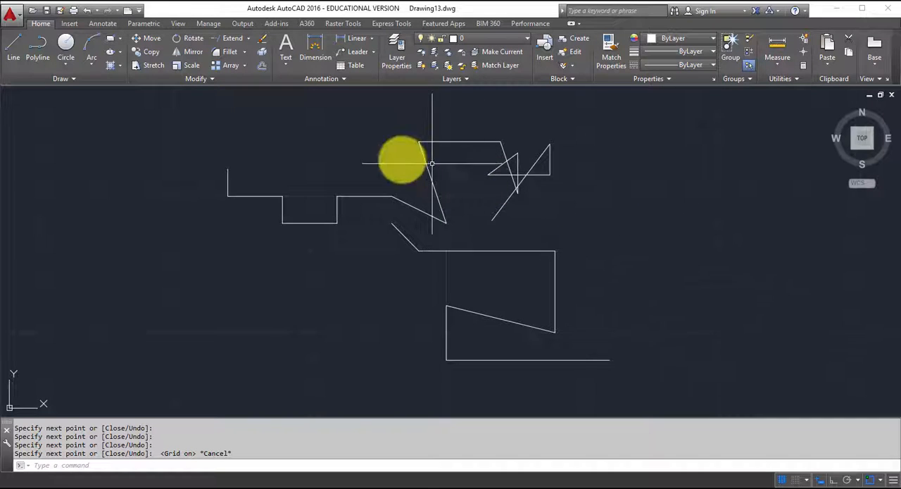
- Draw a freehand seven-segment line left of and below the stepped line, starting with a tall peak and finishing with vertical and horizontal segments
click(16, 55)
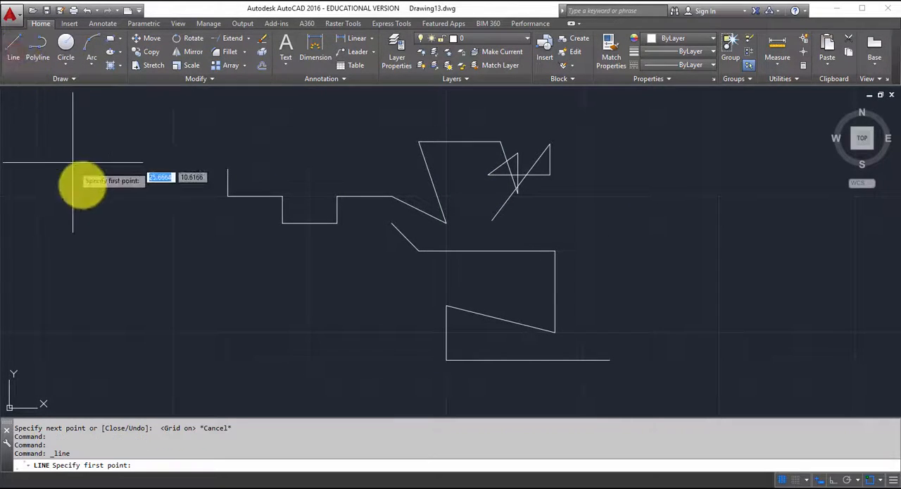
click(144, 289)
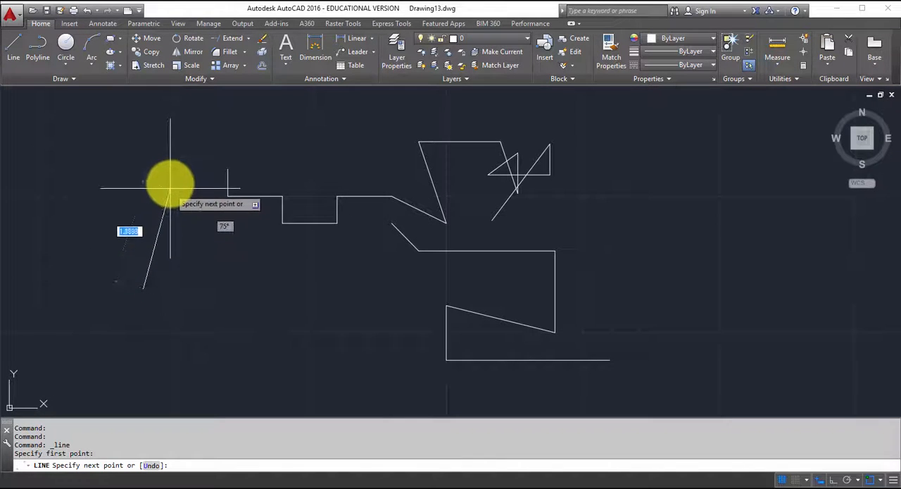
click(190, 270)
click(269, 281)
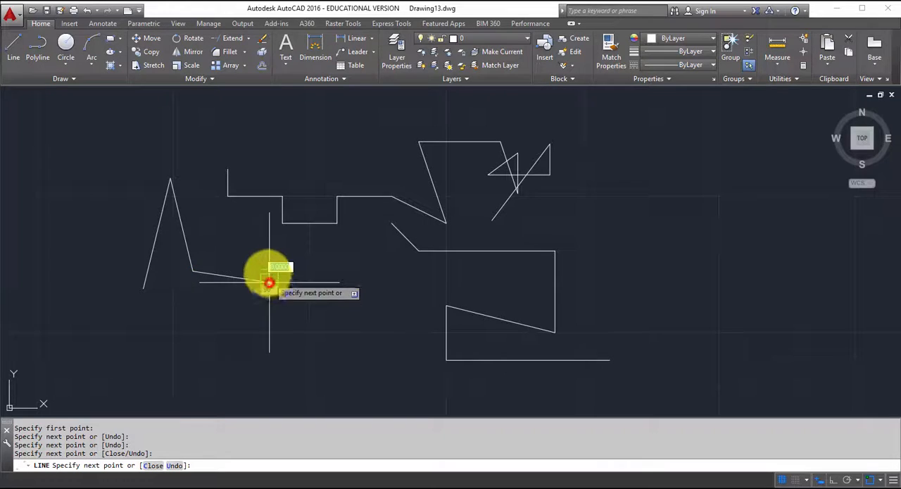
click(254, 245)
click(331, 262)
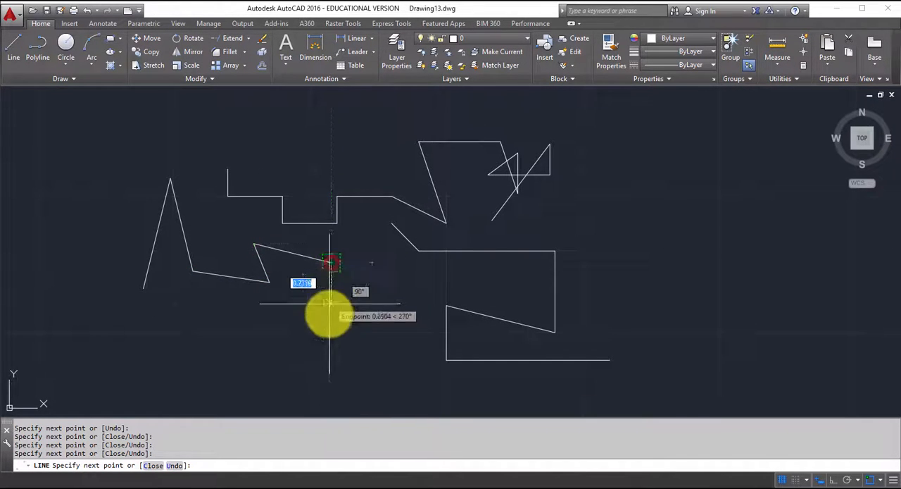
click(331, 334)
click(252, 337)
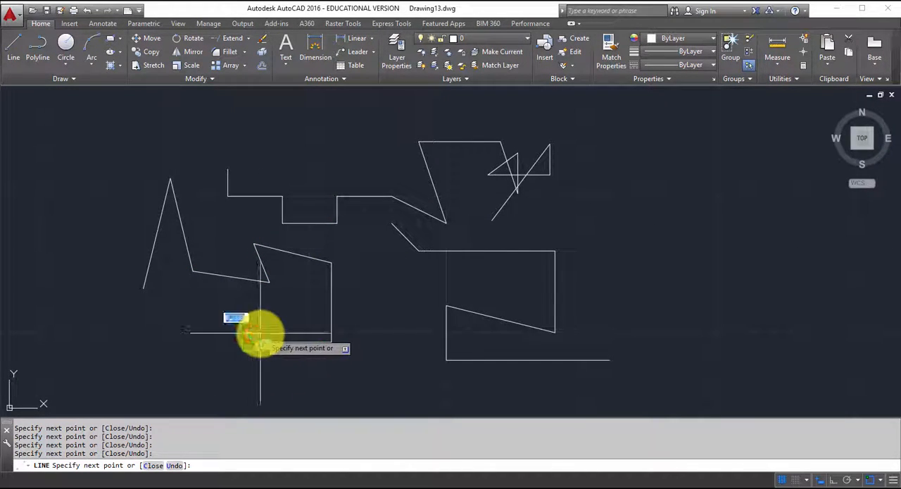
- Turn off Dynamic Input within the running Line command, add seven more freehand segments finishing with a long diagonal across the drawing, and end the line
click(819, 481)
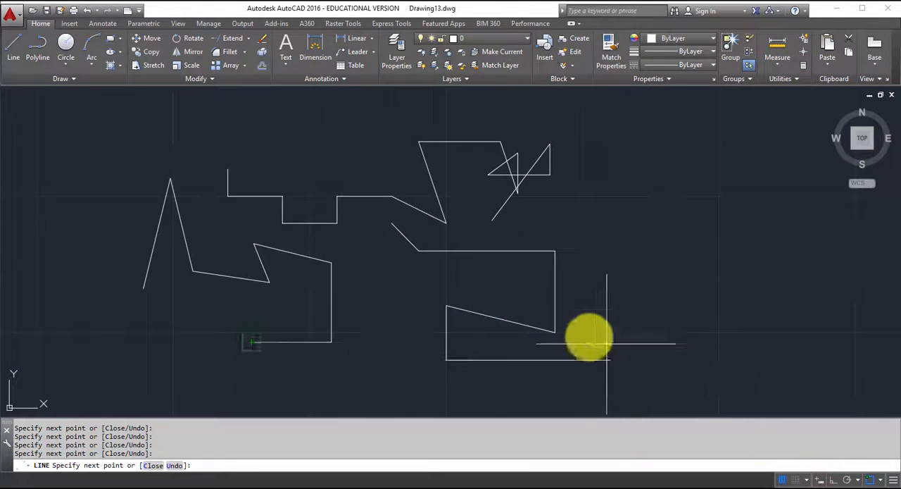
click(213, 318)
click(190, 353)
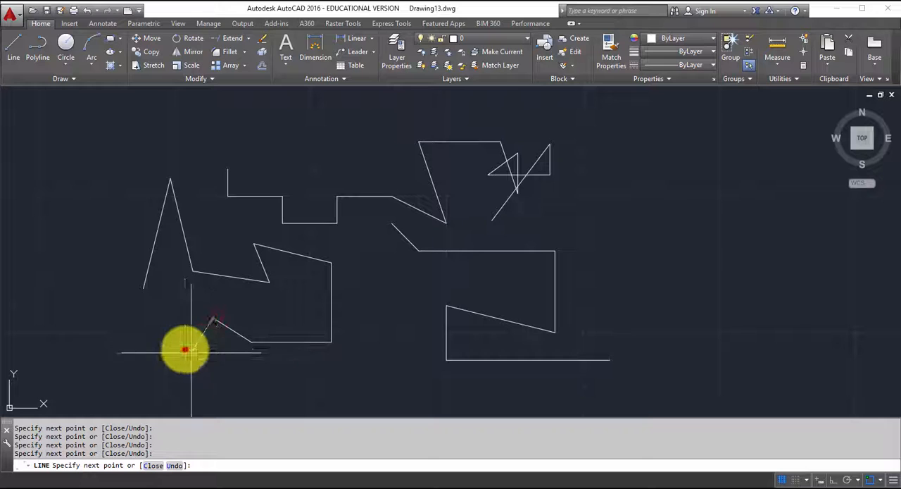
click(173, 321)
click(126, 319)
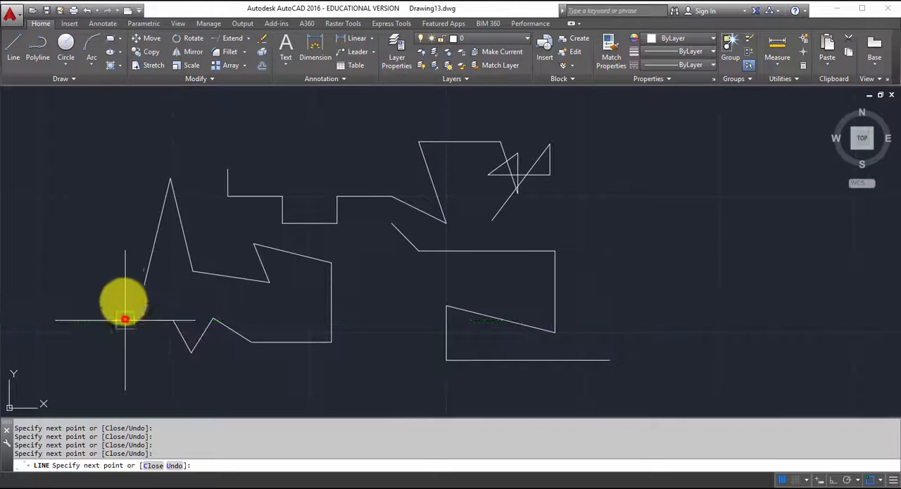
click(117, 252)
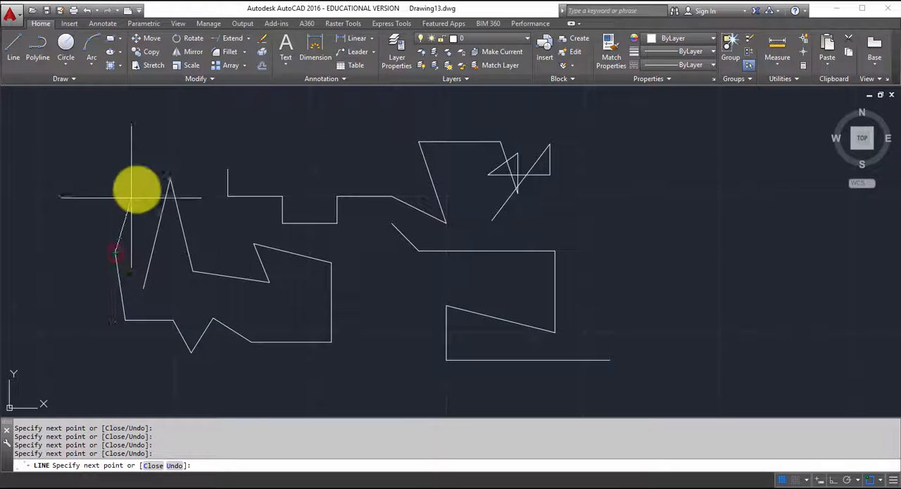
click(225, 129)
click(723, 262)
key(Escape)
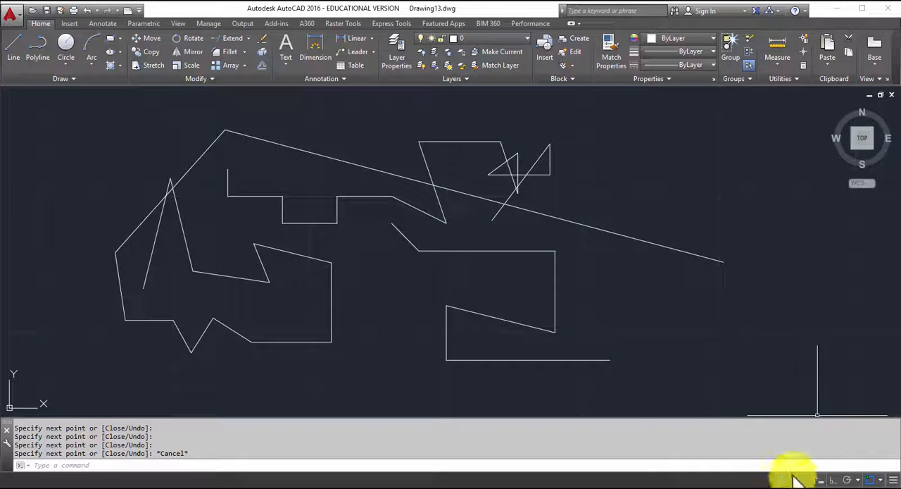
- Turn on Ortho mode and draw a long line of overlapping horizontal and vertical segments right of the existing lines
click(835, 481)
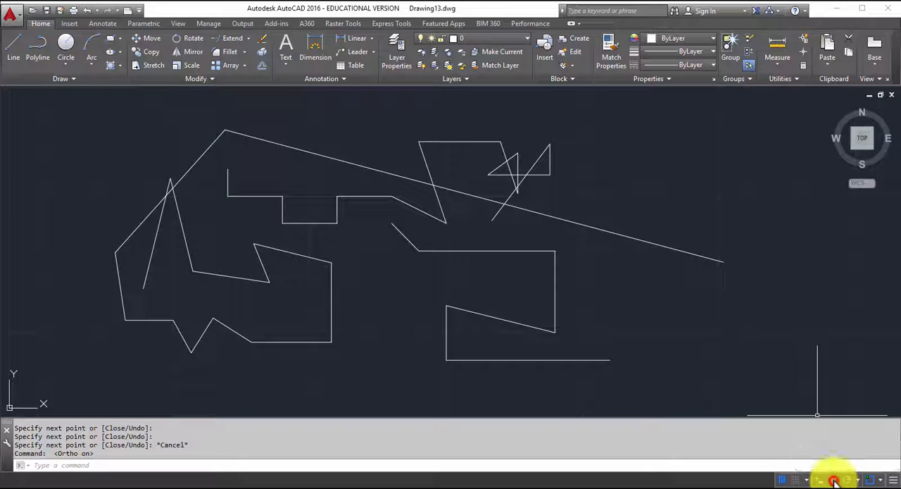
click(21, 58)
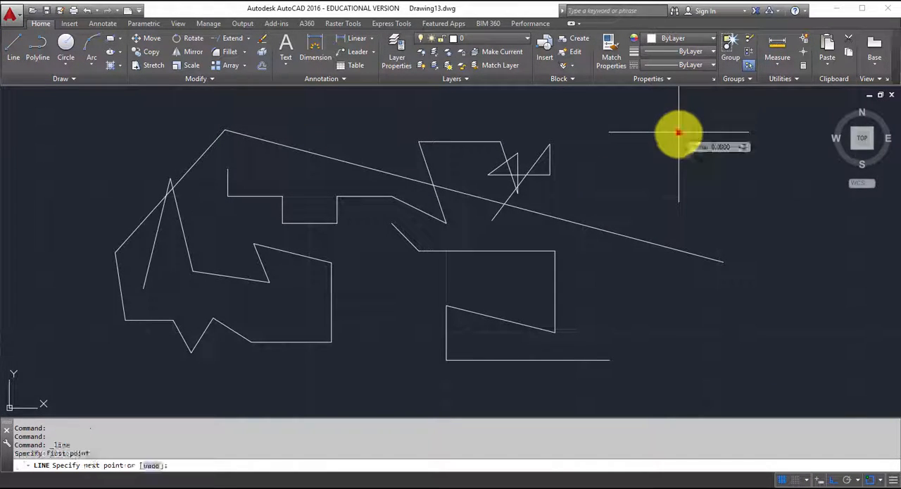
click(692, 312)
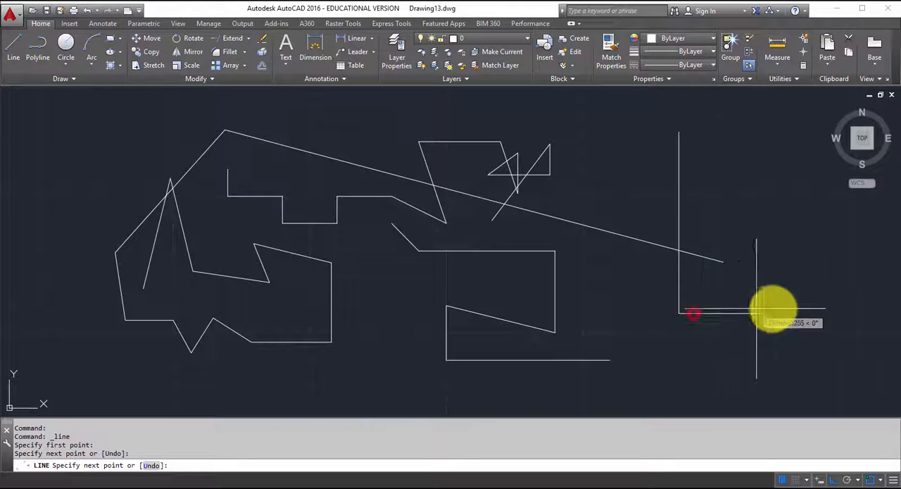
click(801, 313)
click(800, 201)
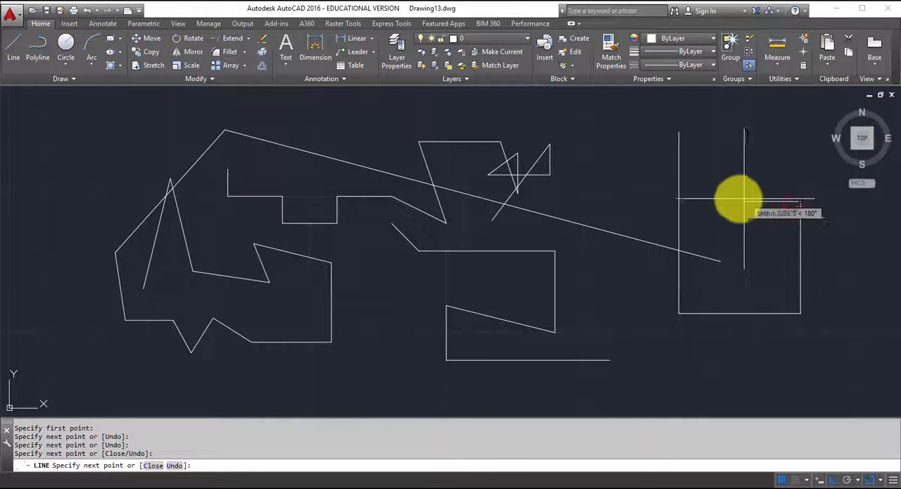
click(727, 201)
click(729, 281)
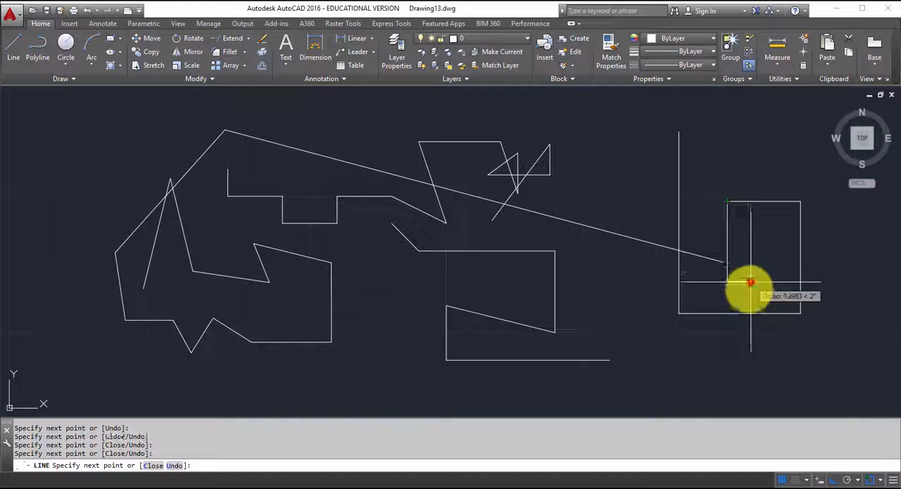
click(747, 353)
click(683, 357)
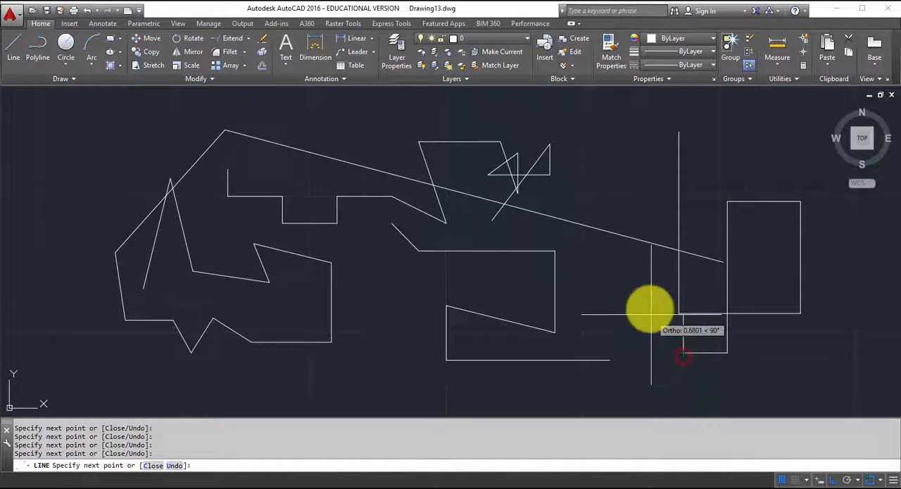
click(656, 283)
click(768, 285)
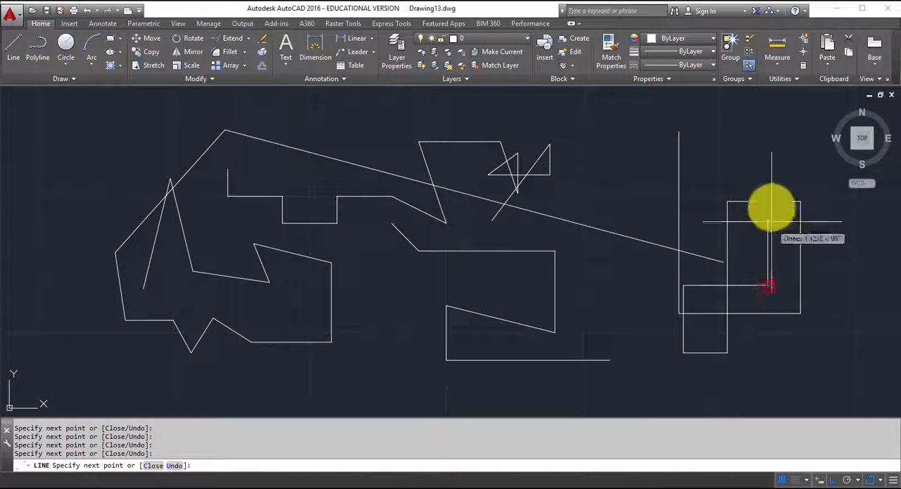
click(767, 167)
click(627, 168)
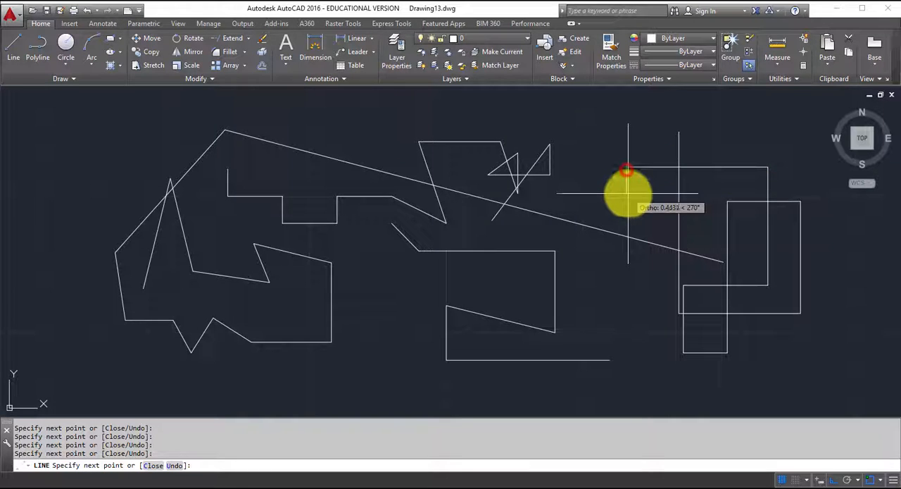
click(627, 193)
click(726, 193)
click(725, 128)
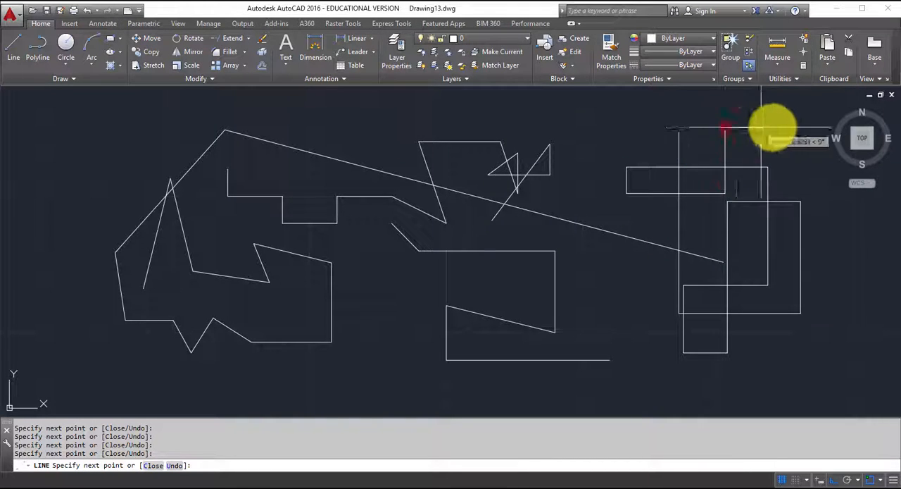
click(798, 128)
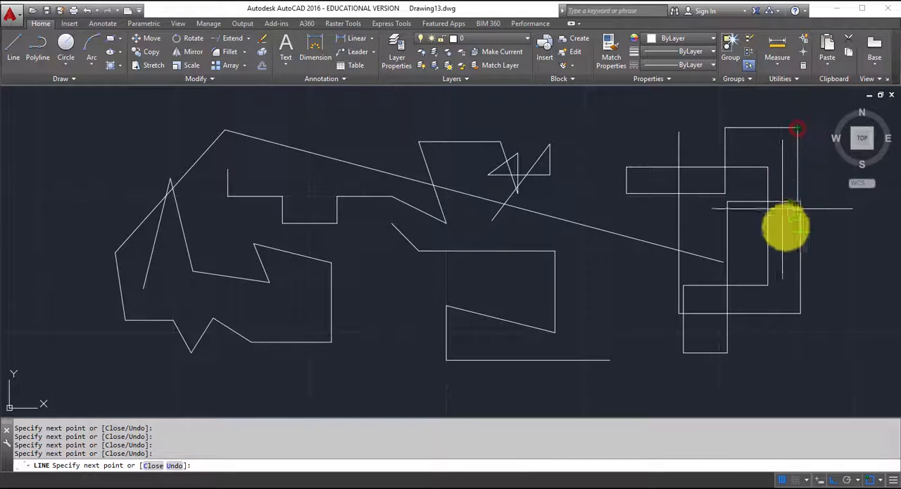
click(798, 364)
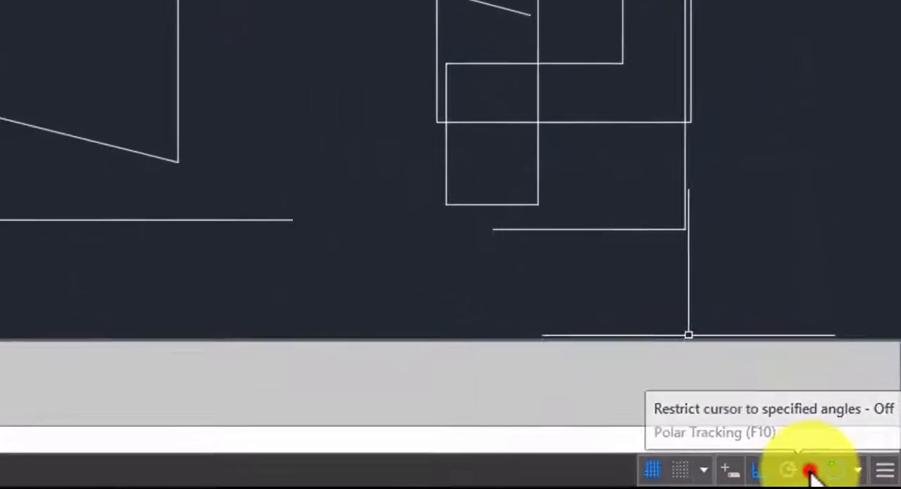
- Choose the 30, 60, 90, 120 angle increments for Polar Tracking
click(858, 481)
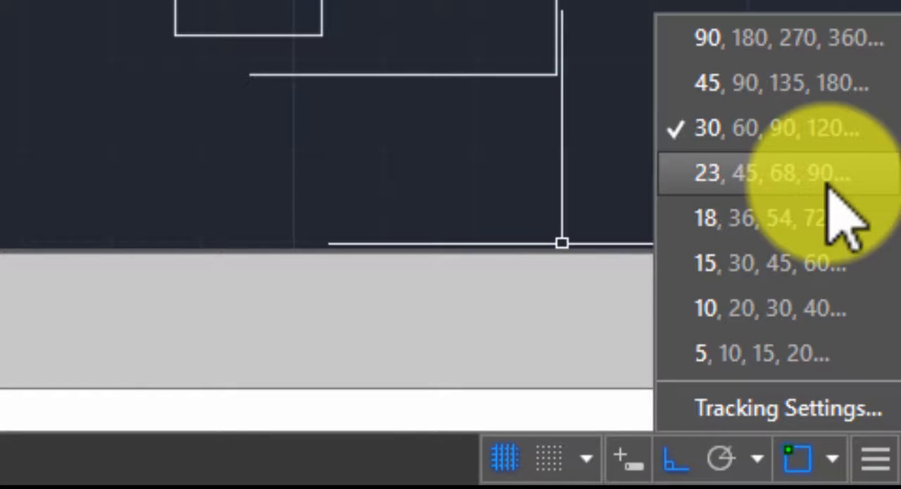
click(781, 129)
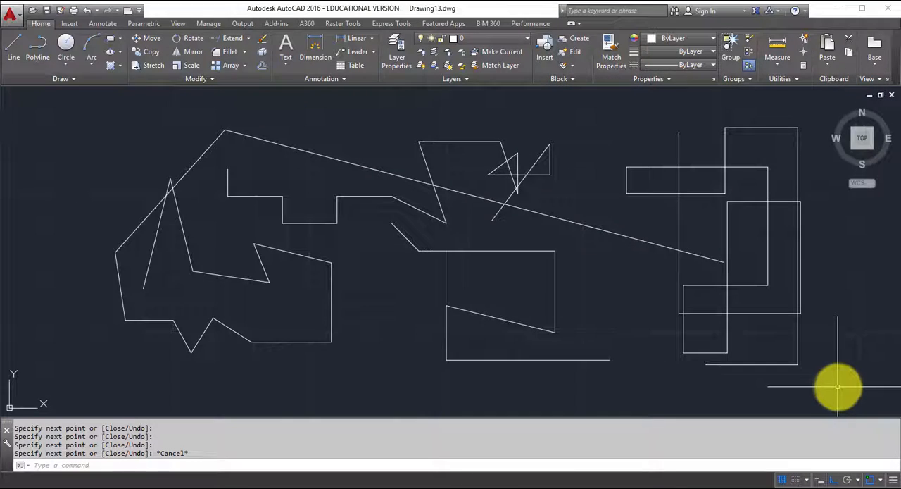
- Select all the sample lines with a crossing window and delete them
click(840, 386)
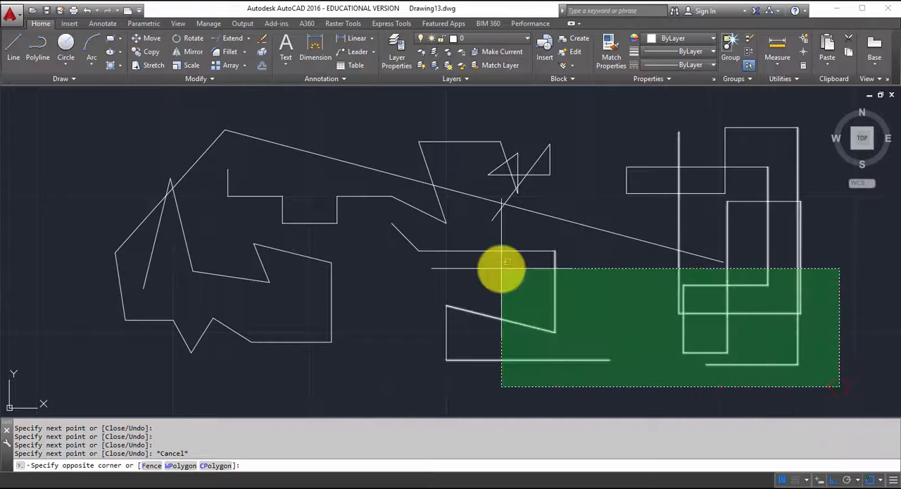
click(98, 117)
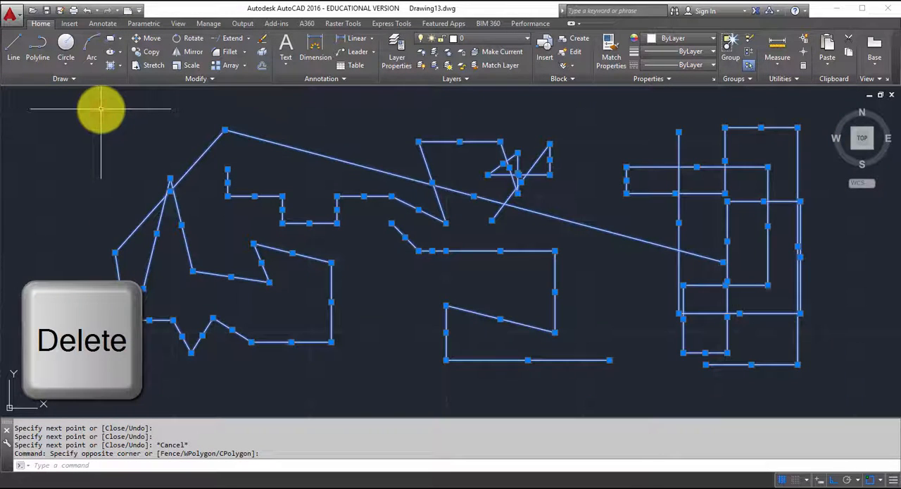
key(Delete)
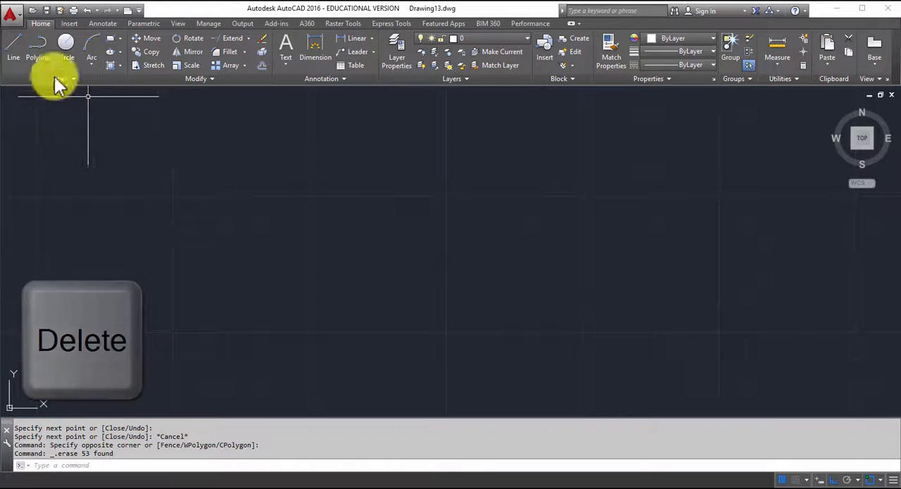
- Start a line in the lower middle of the empty drawing and draw a vertical segment upward with Ortho on
click(11, 48)
click(275, 349)
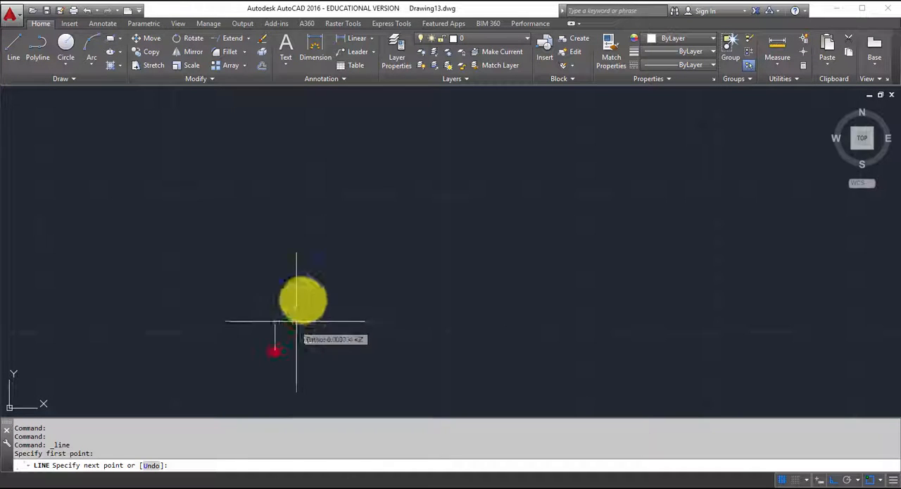
click(275, 202)
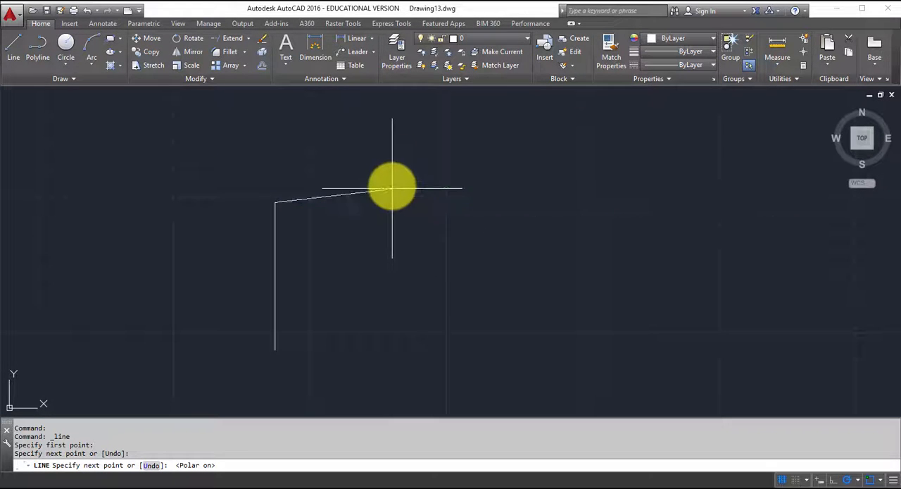
- Turn on Polar Tracking within the Line command, add eight connected segments along the 30 and 60 degree increments and horizontals, and end the line
click(381, 143)
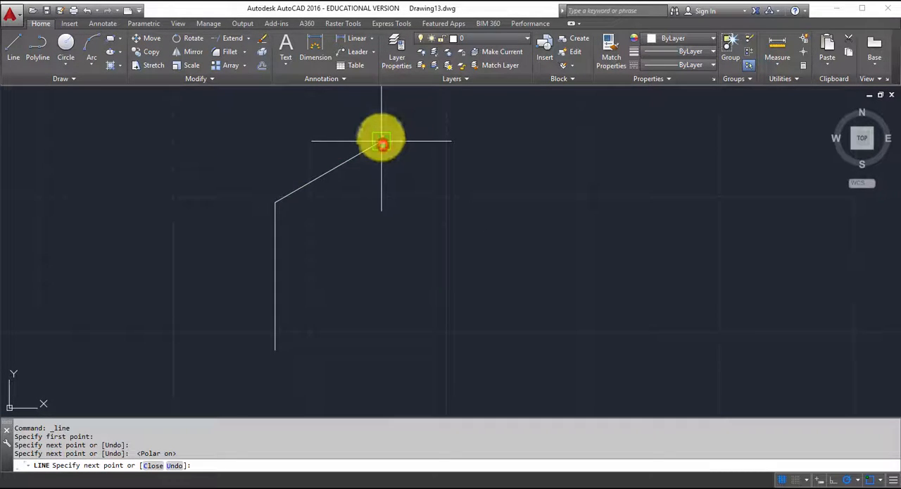
click(416, 161)
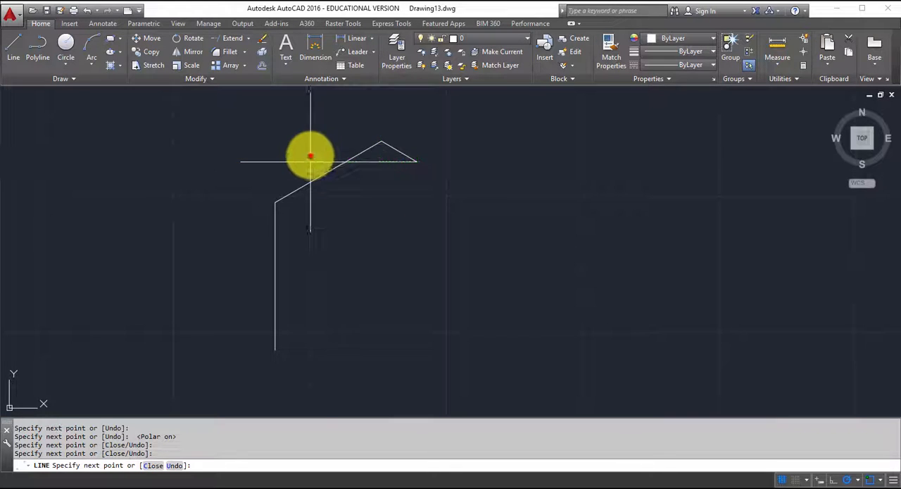
click(311, 158)
click(332, 111)
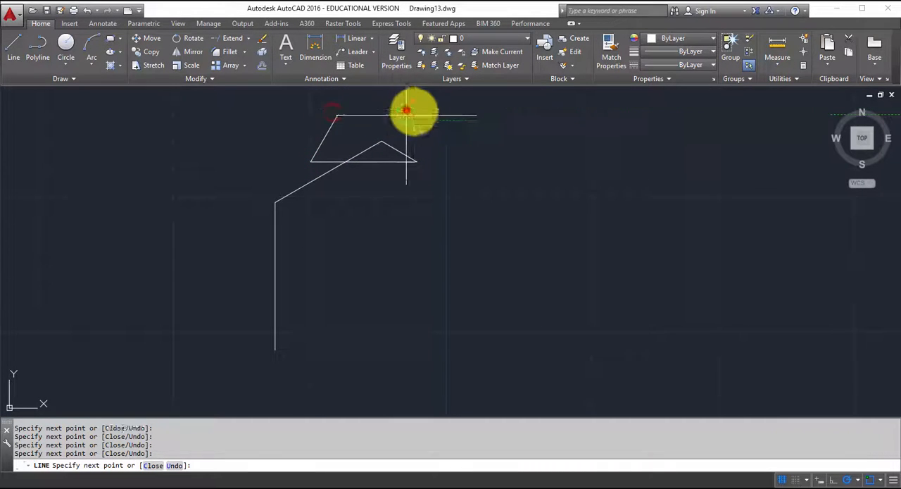
click(407, 113)
click(451, 190)
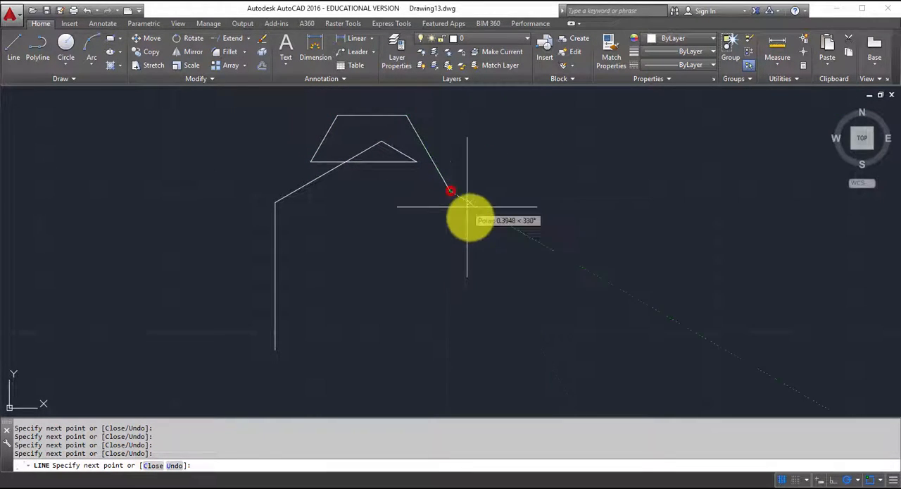
click(506, 224)
click(477, 275)
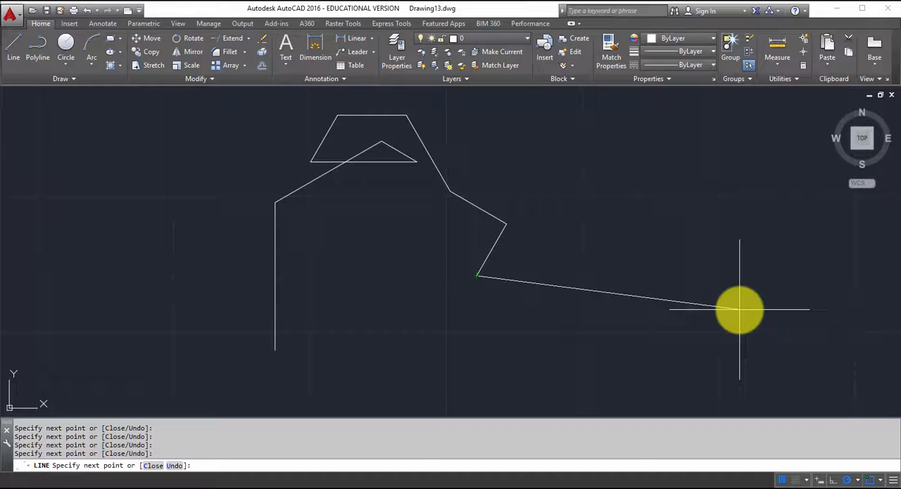
key(Escape)
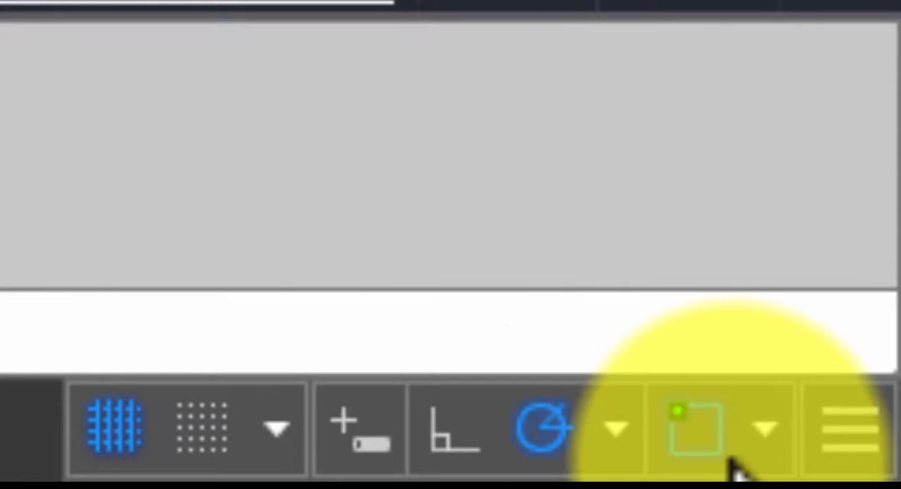
- Switch Ortho mode on and off again to leave both Ortho and Polar Tracking off
click(442, 421)
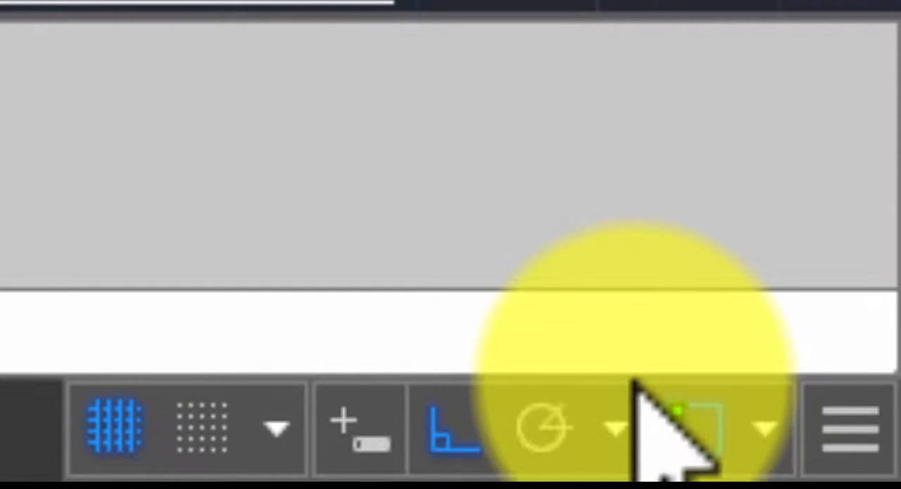
click(435, 433)
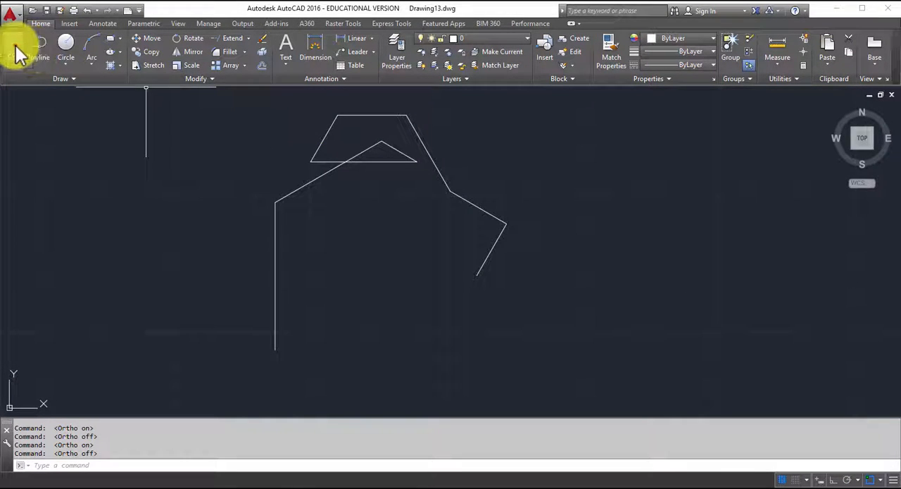
- Review the object snap modes while drawing a line from a free point through three segment midpoints to a perpendicular point on the long crossing segment
click(609, 334)
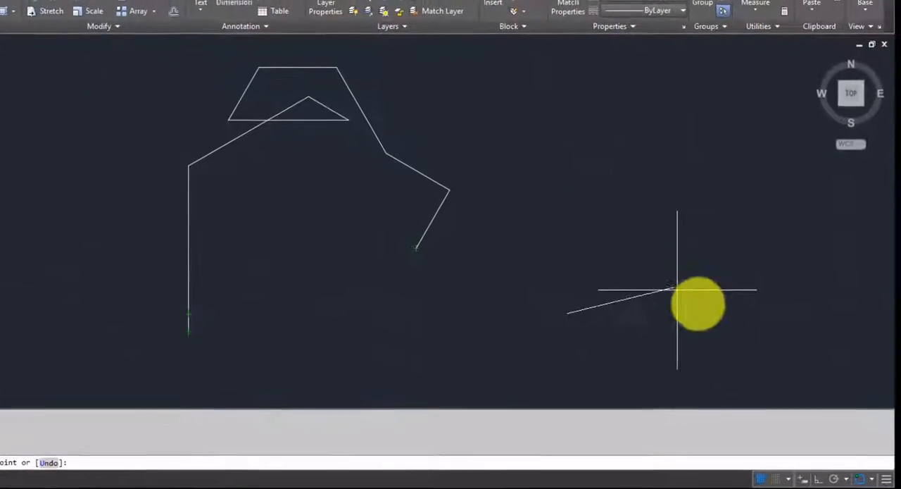
click(872, 479)
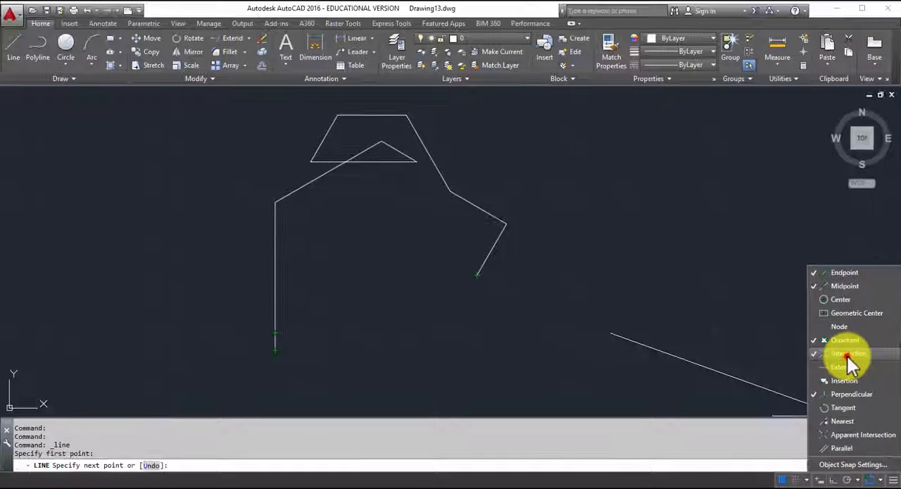
click(744, 315)
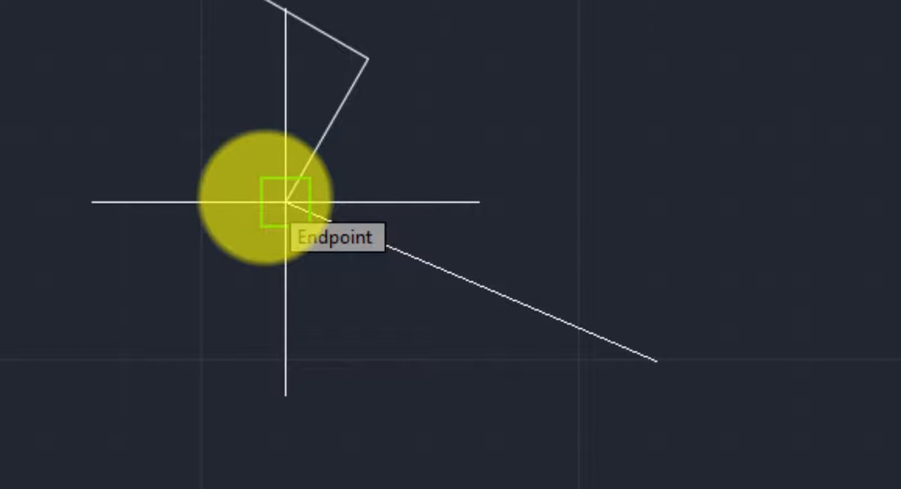
click(326, 130)
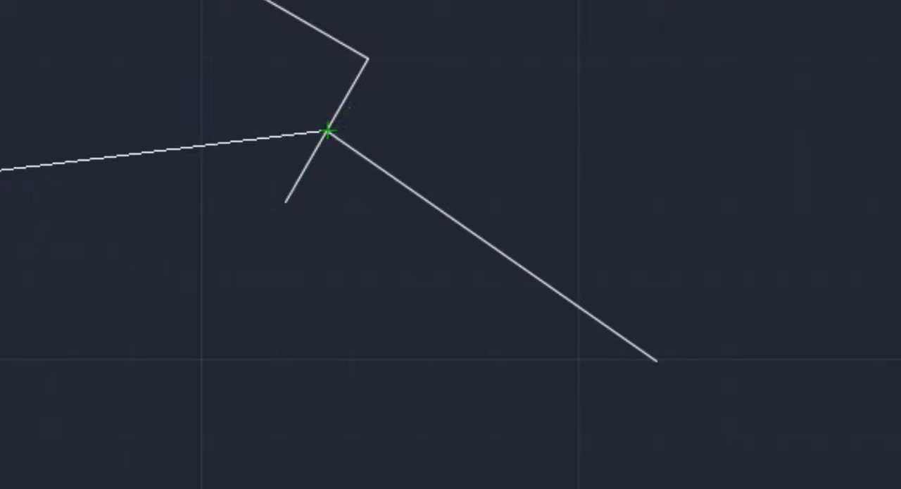
click(275, 276)
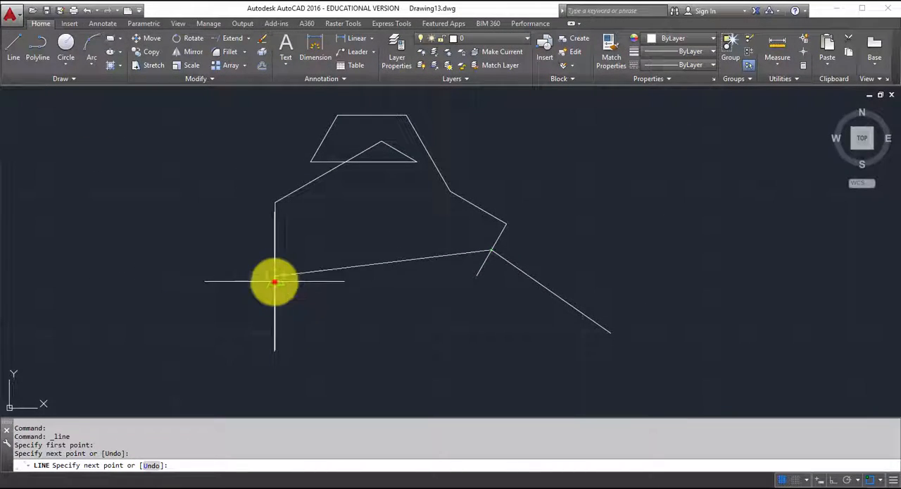
click(383, 163)
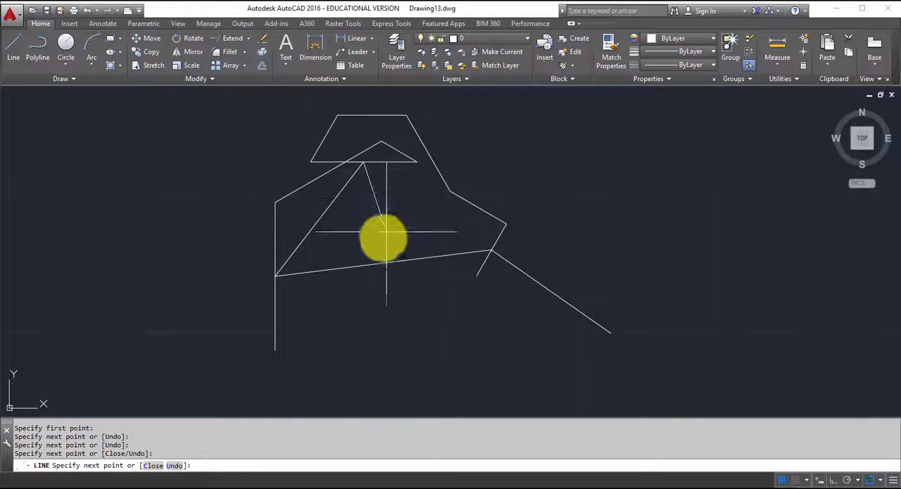
click(382, 267)
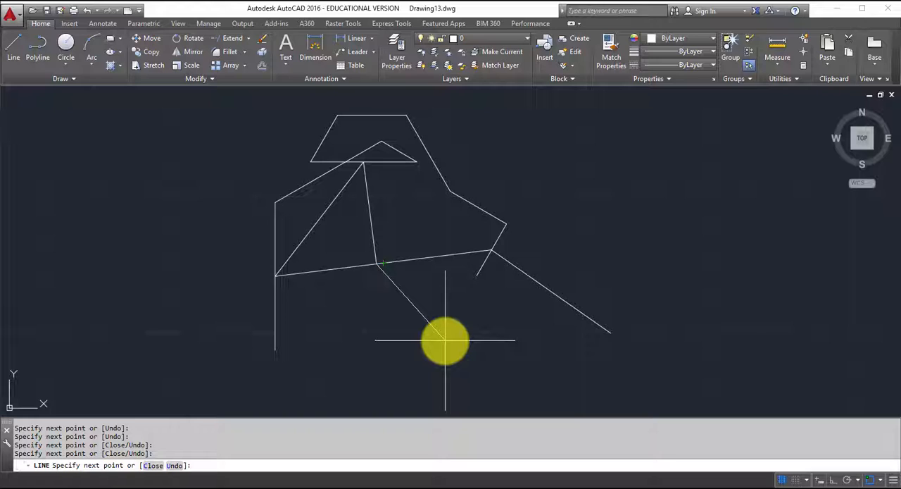
key(Escape)
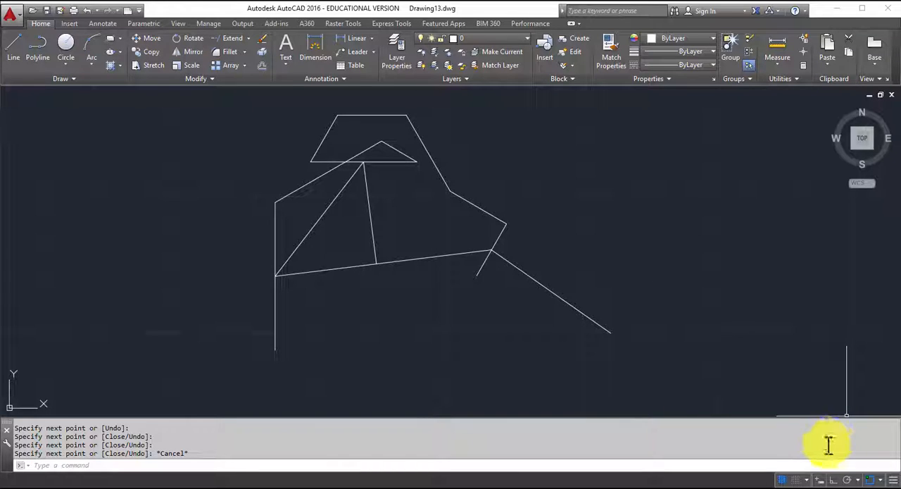
- Review the Snap and Grid options in the Drafting Settings and close the dialog
click(807, 480)
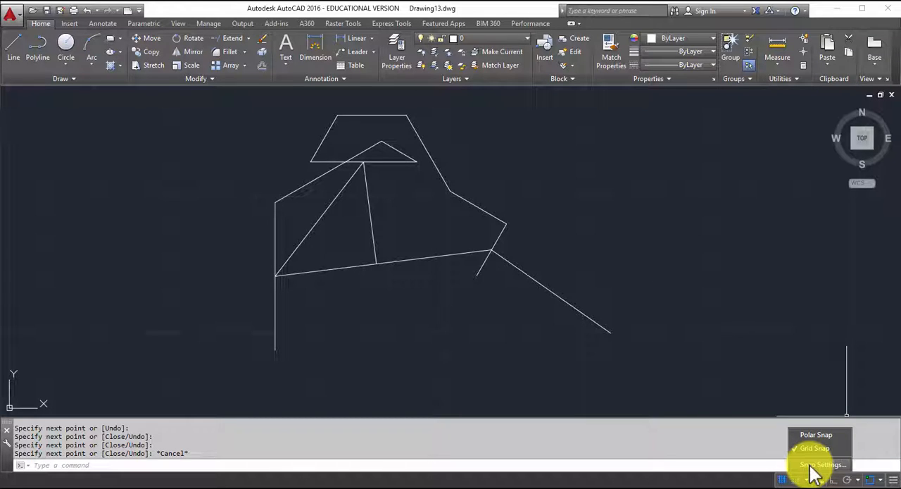
click(820, 465)
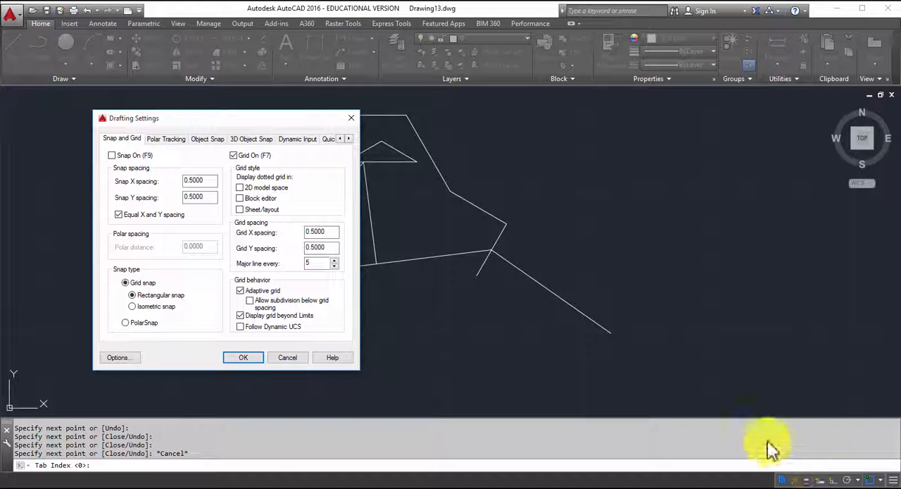
click(249, 357)
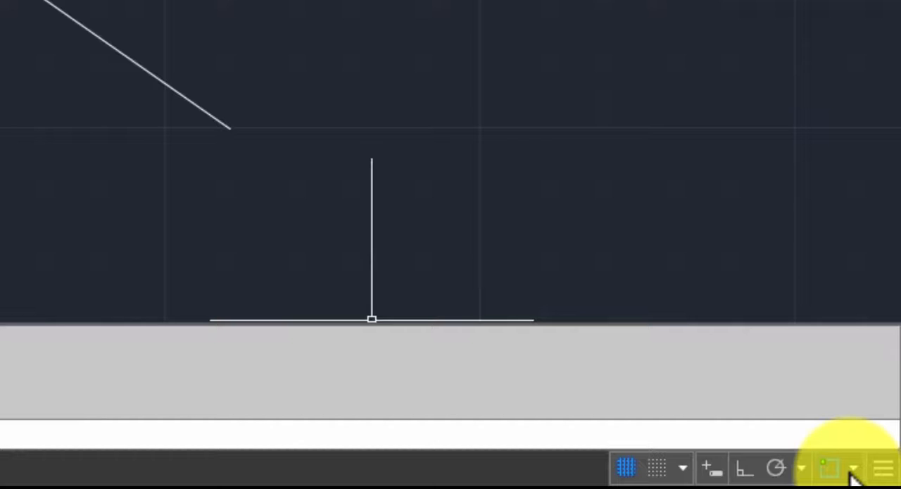
- Turn off the Perpendicular object snap mode
click(853, 468)
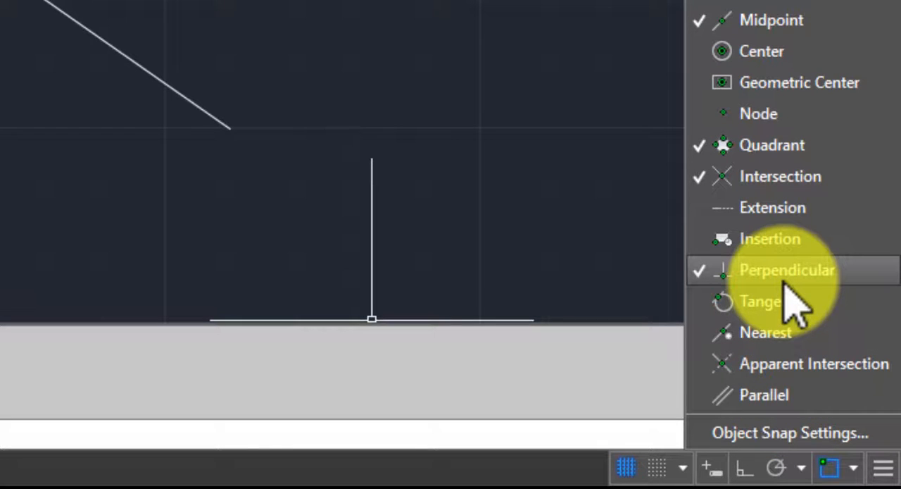
click(782, 273)
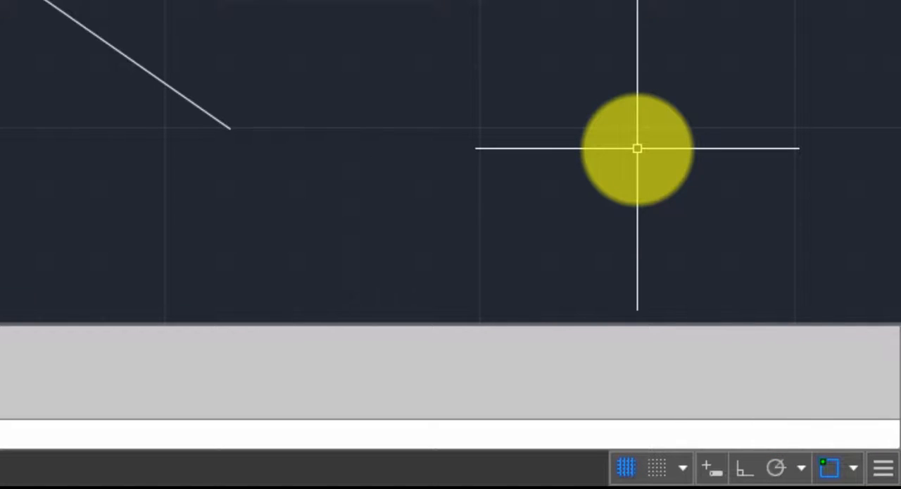